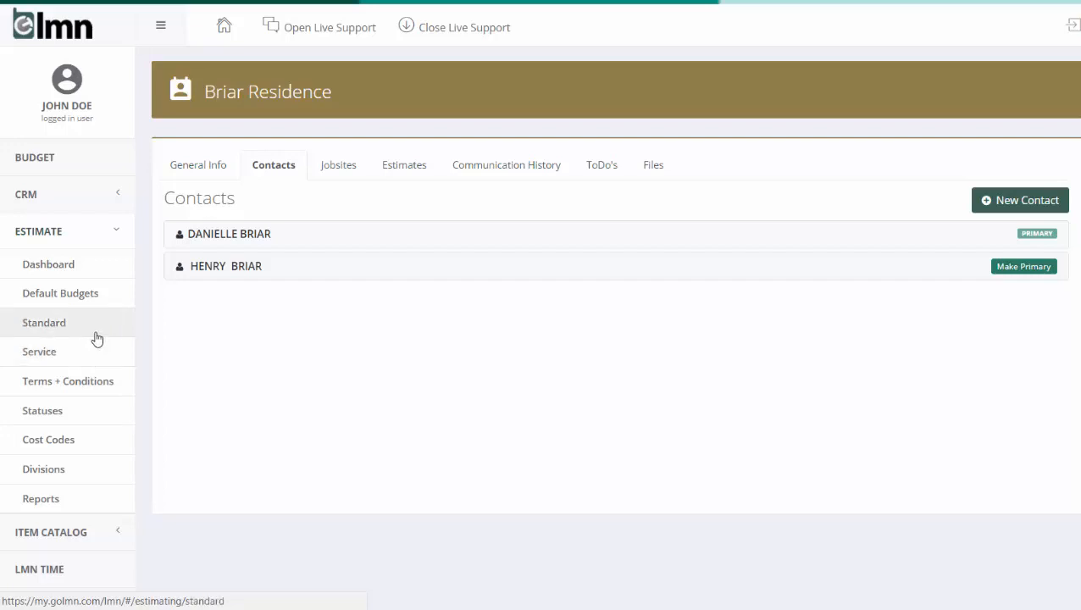
Start a new standard estimate and find and select the existing residence customer for it
click(97, 339)
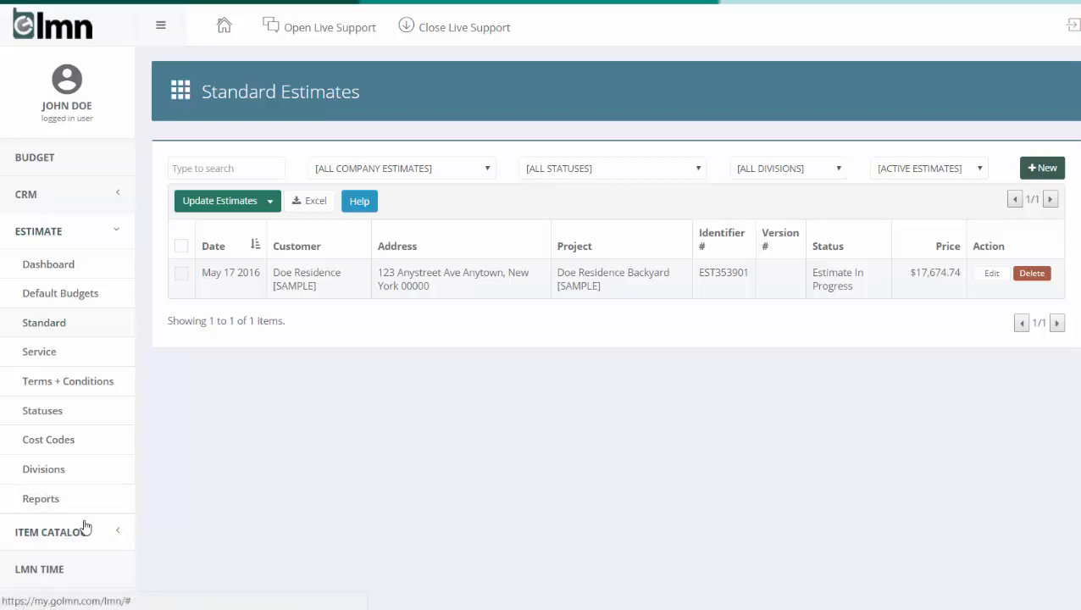
click(1049, 170)
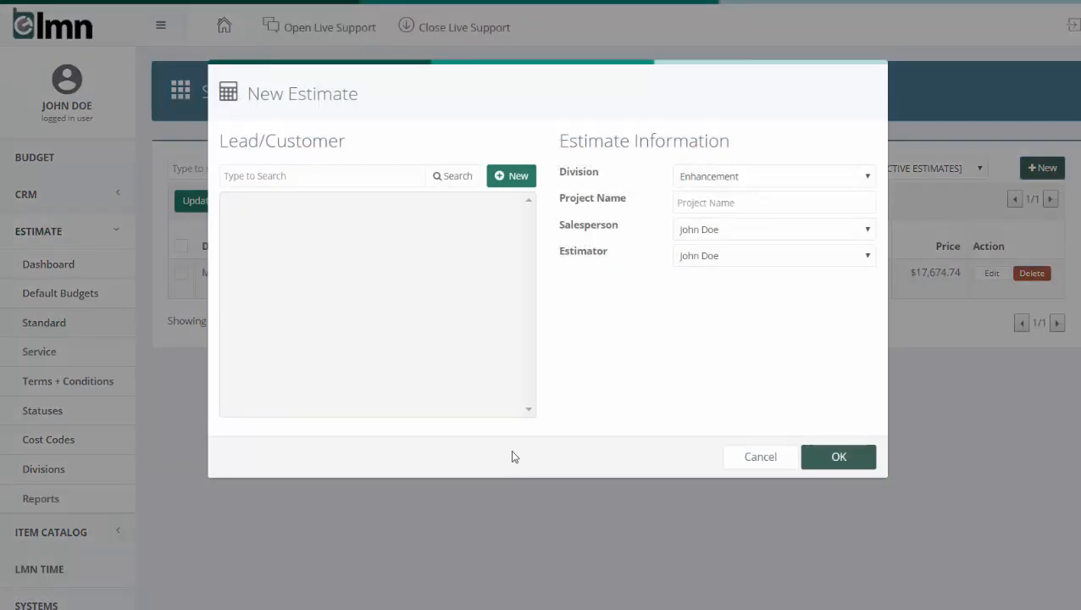
click(322, 175)
text(briar)
click(465, 184)
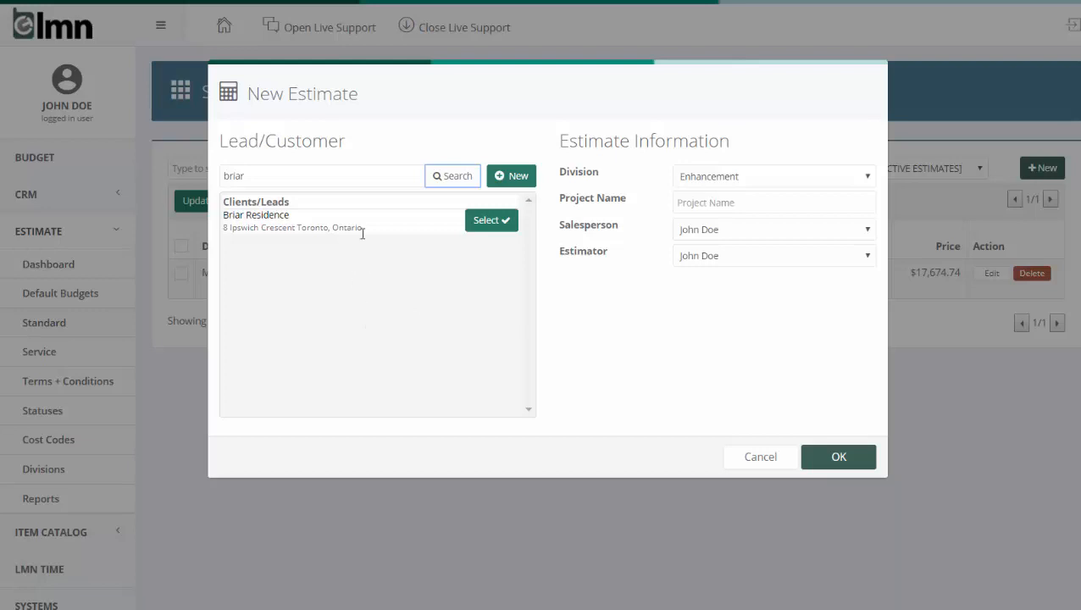
click(486, 222)
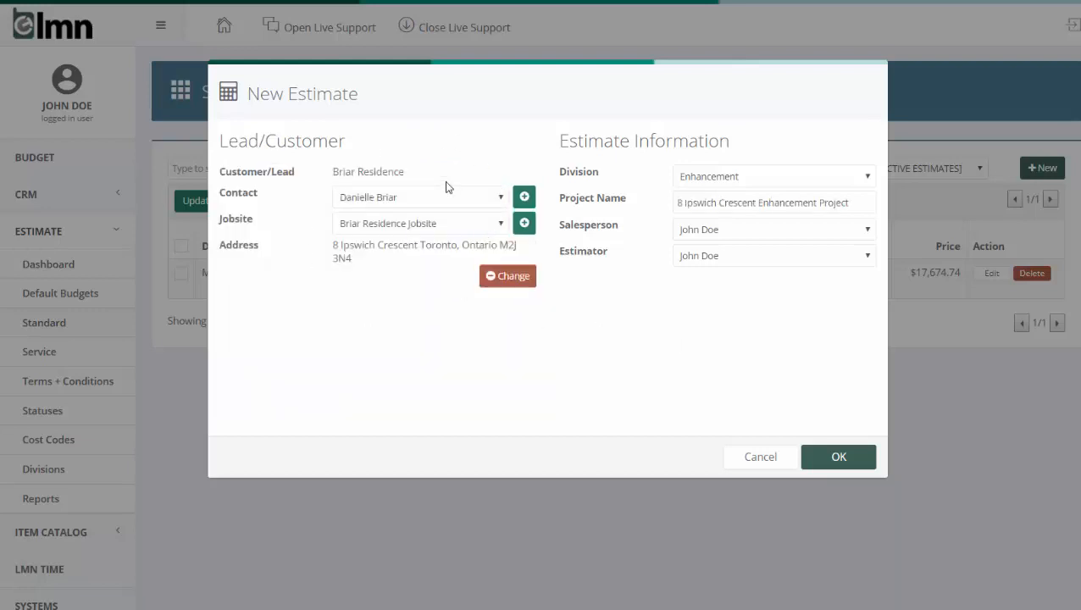
Assign the new estimate to the Install division and create it
click(743, 178)
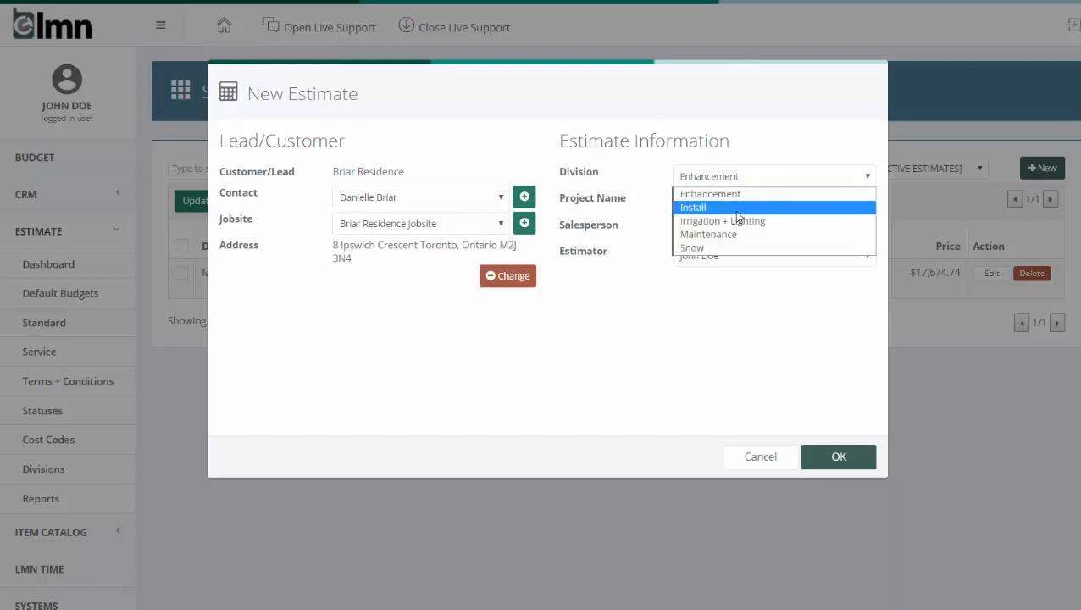
click(736, 211)
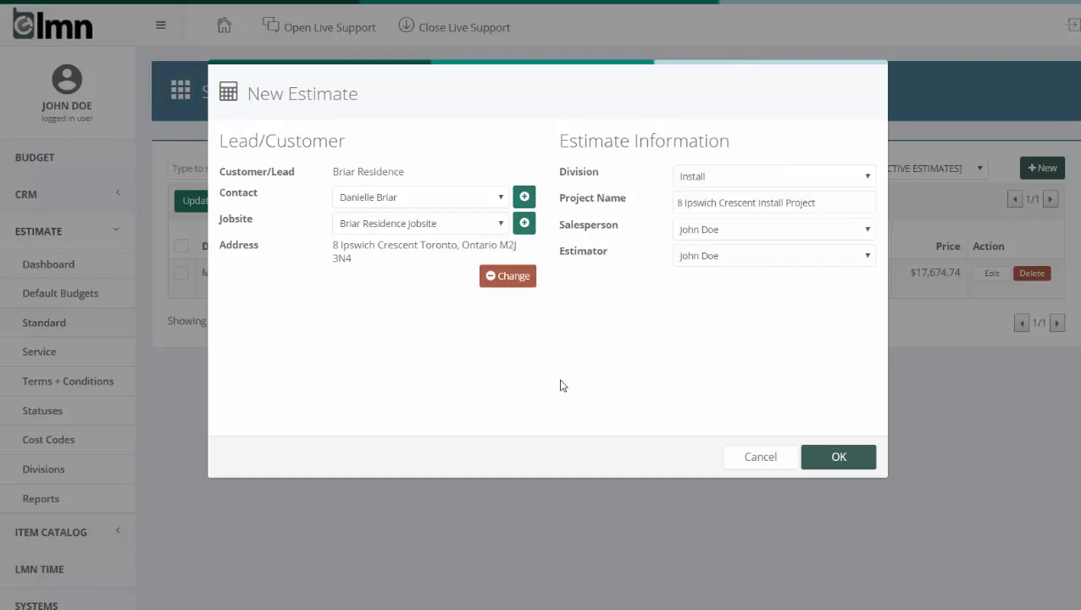
click(858, 457)
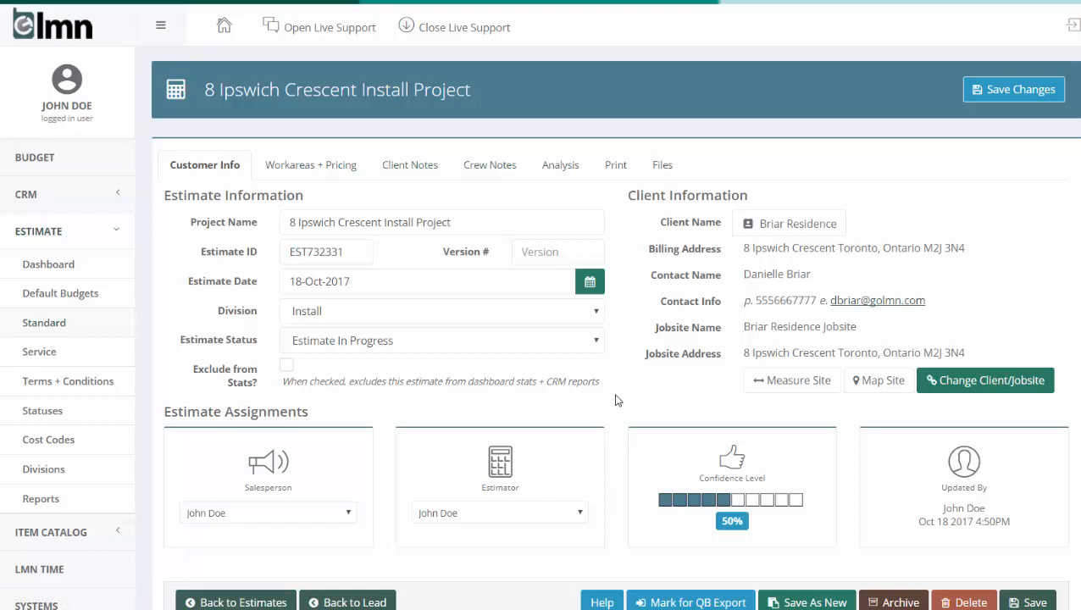
Add a work area named Garden to the estimate with the cost code 100 Installation
click(301, 169)
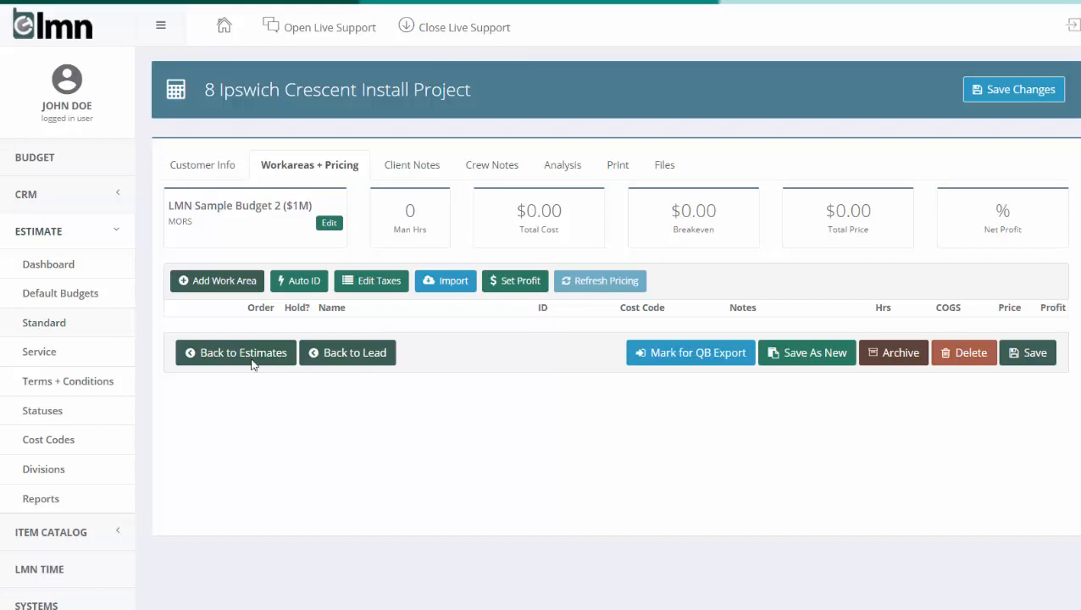
click(218, 285)
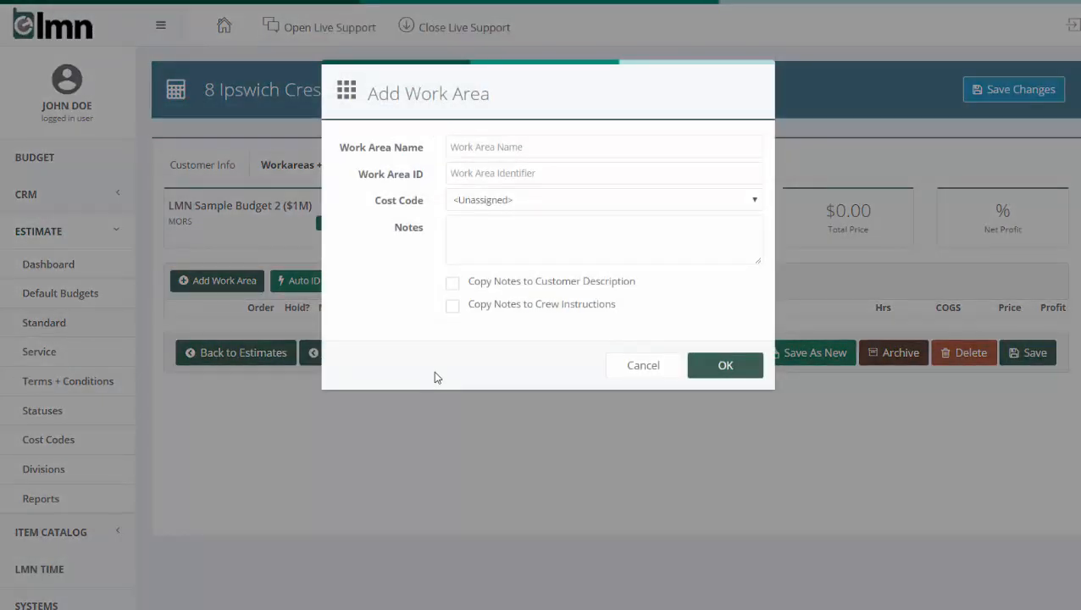
click(551, 150)
text(Garden)
click(526, 207)
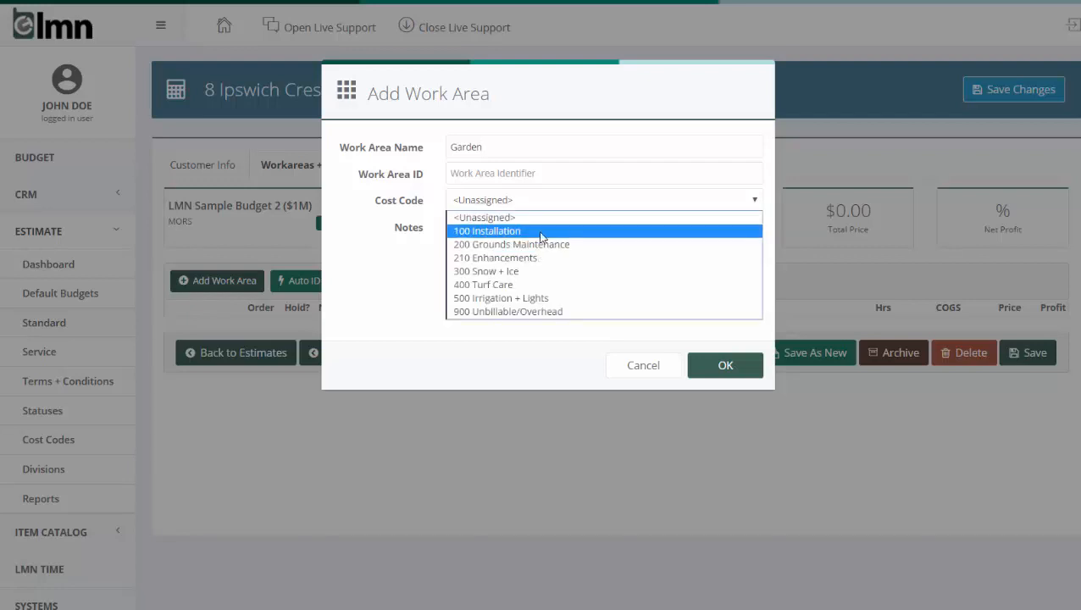
click(541, 230)
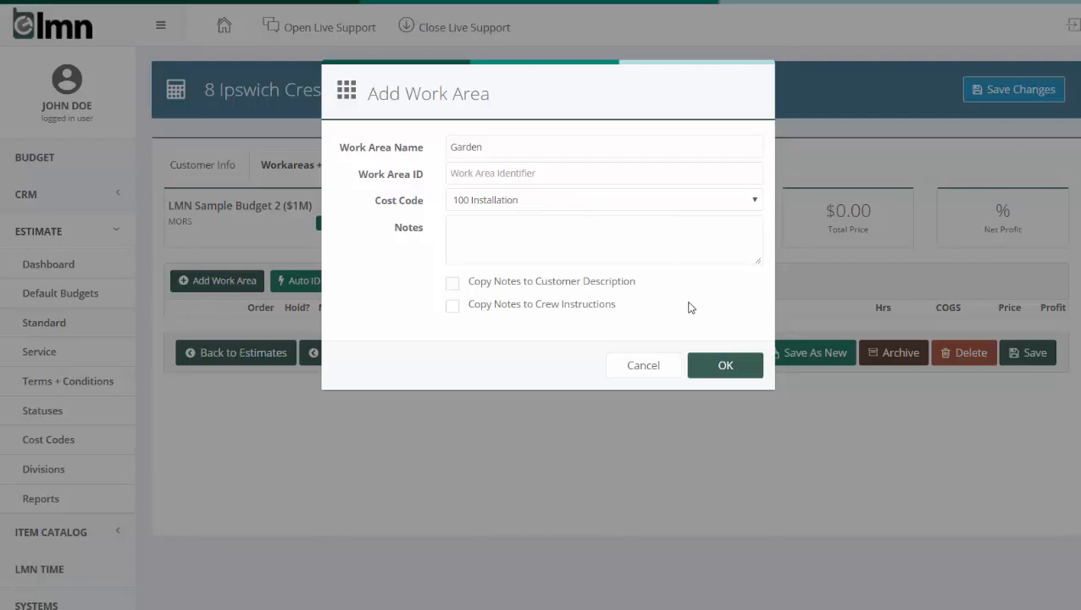
click(703, 365)
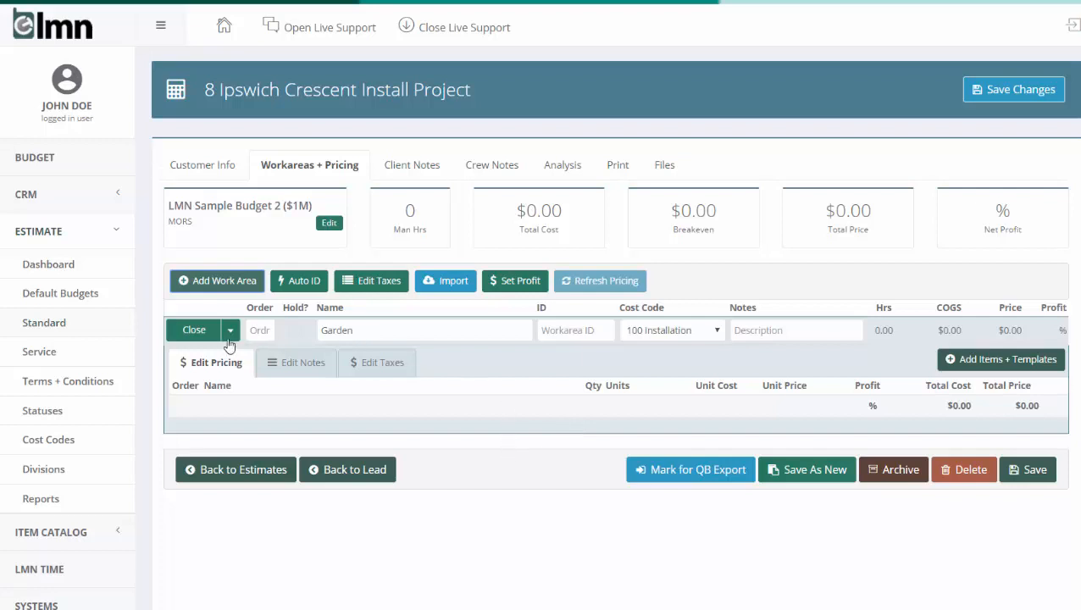
Add the Install Labor [SAMPLE] item from the labor catalog to the Garden work area
double_click(362, 330)
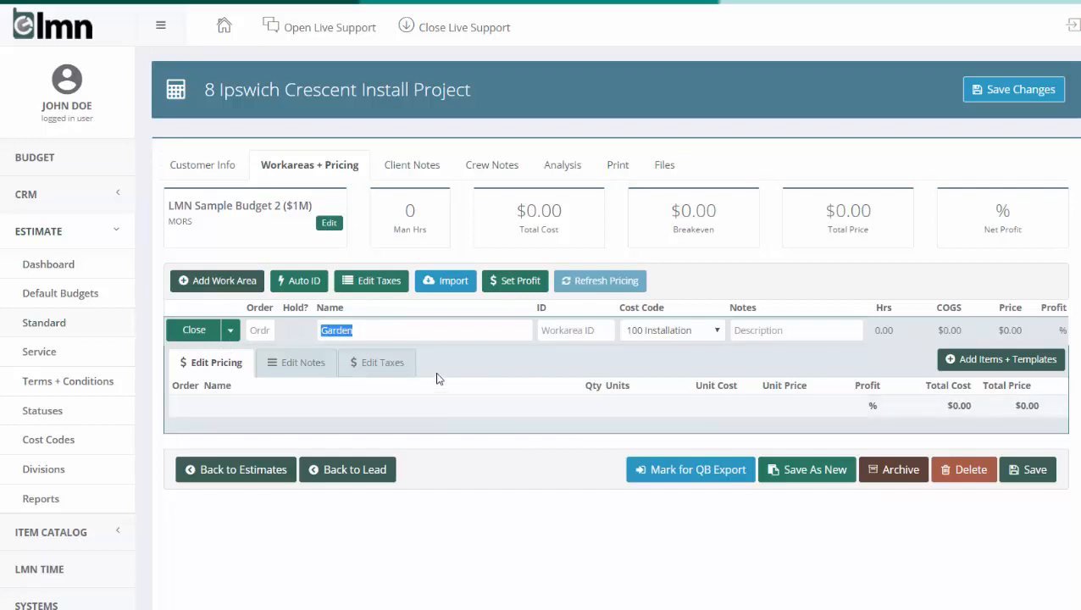
click(1022, 360)
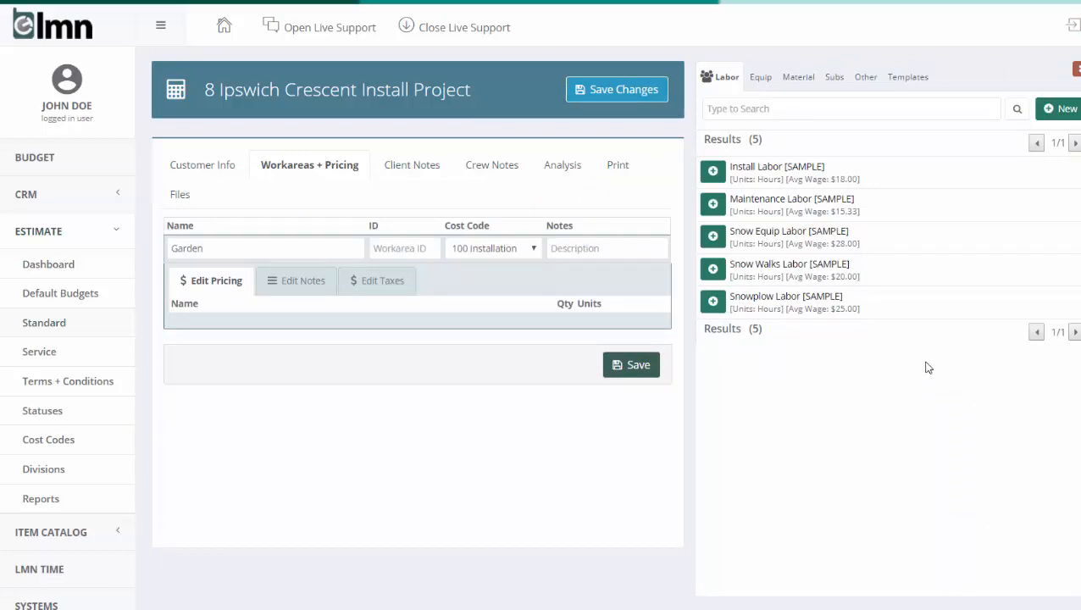
click(760, 77)
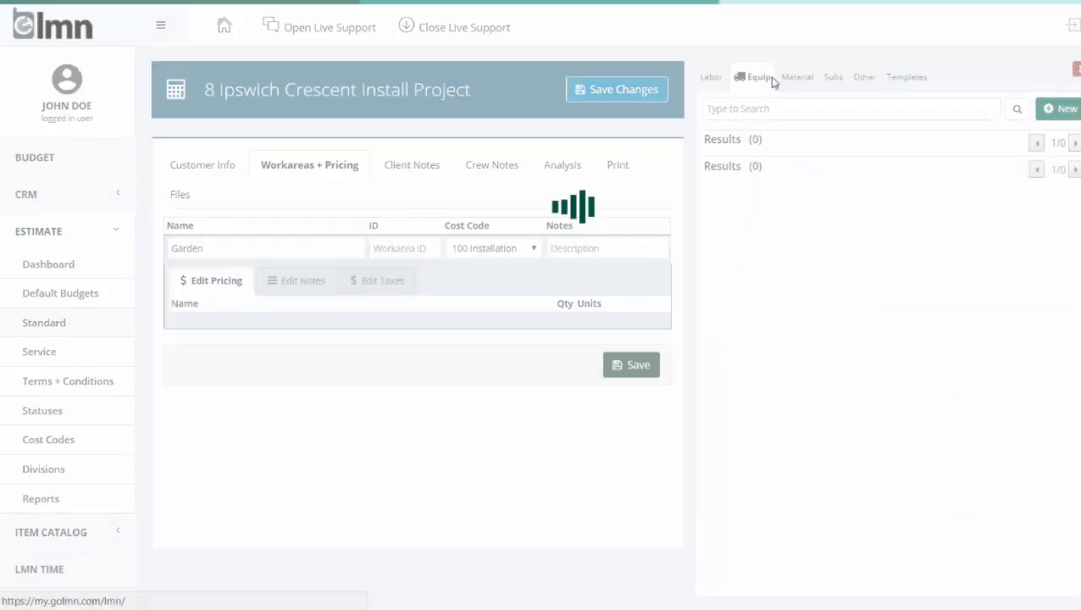
click(797, 78)
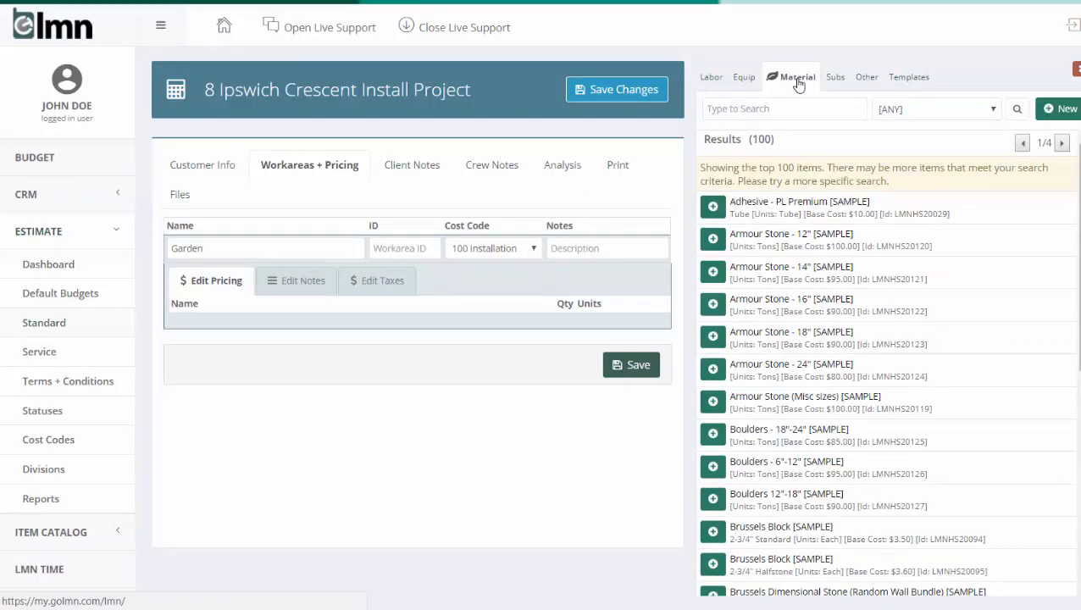
click(716, 82)
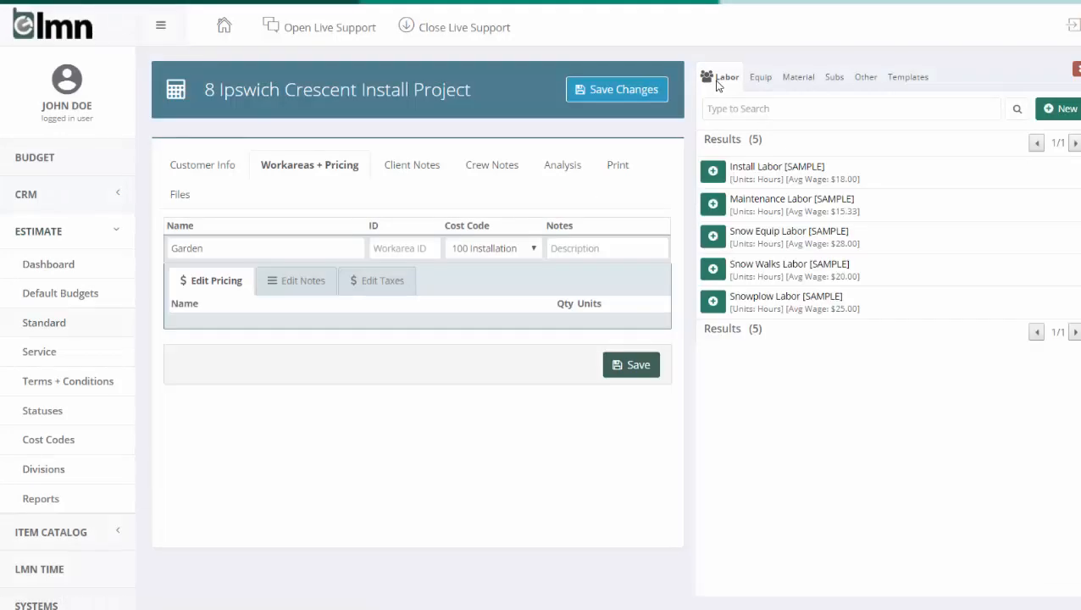
click(713, 173)
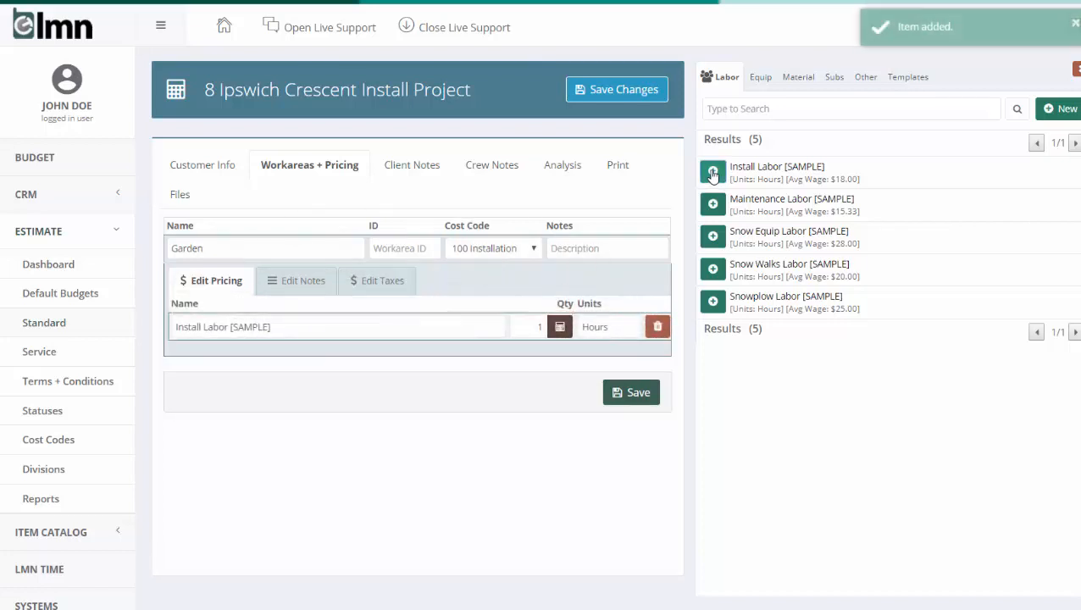
Add the Crew Truck + Install Trailer and Excavator-Mini equipment items to the Garden work area
click(763, 81)
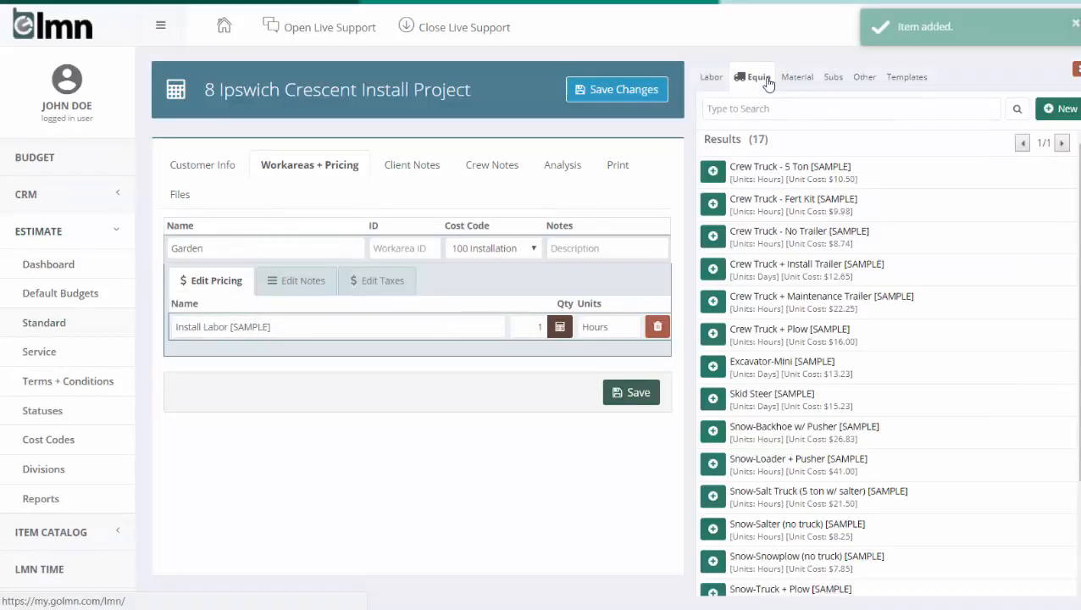
click(714, 269)
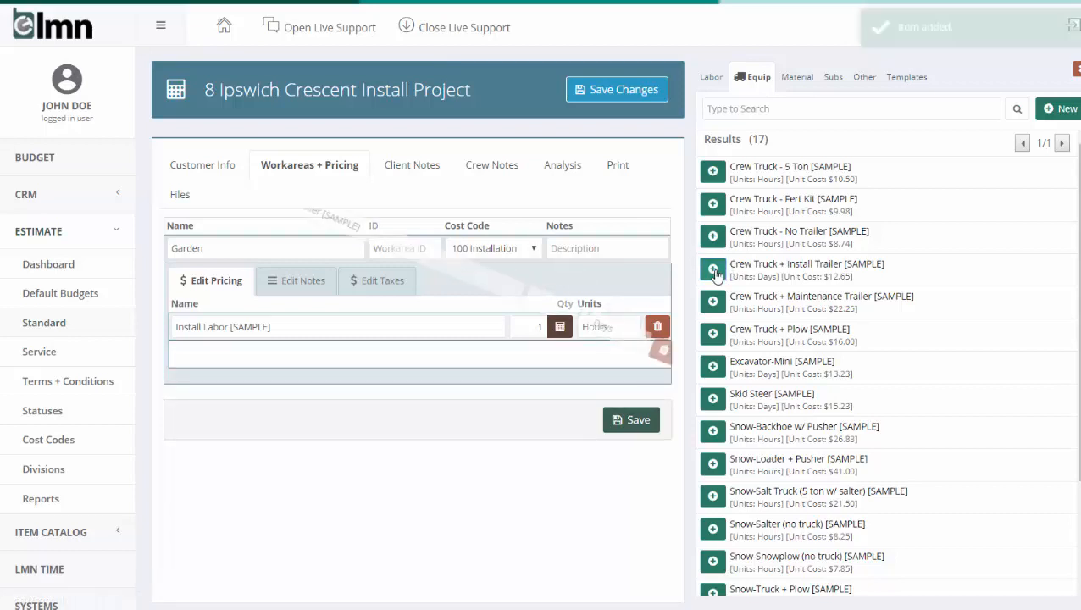
scroll(717, 271, down, 2)
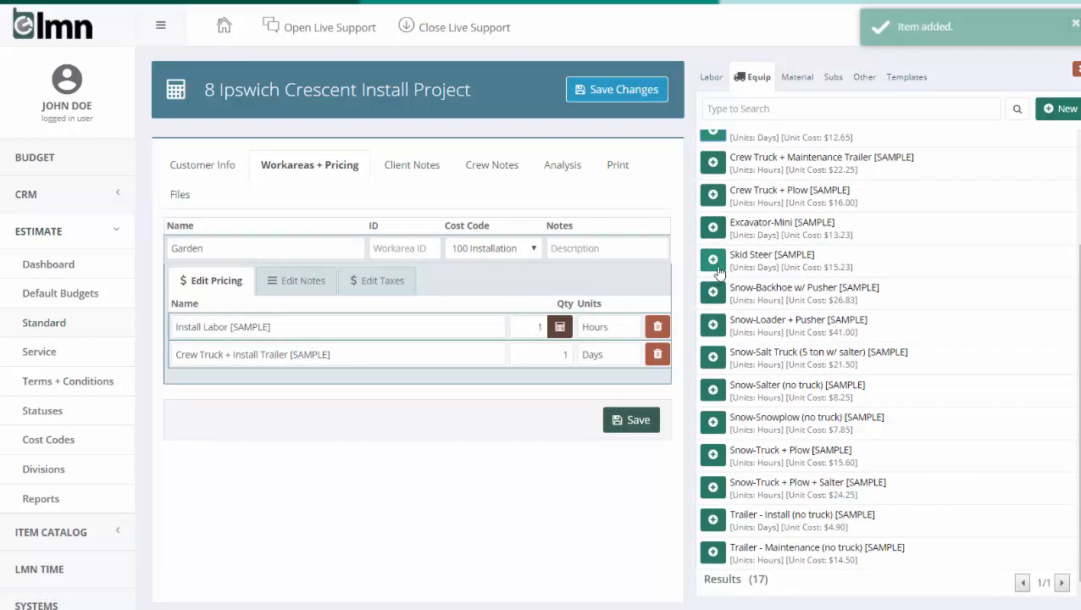
click(713, 229)
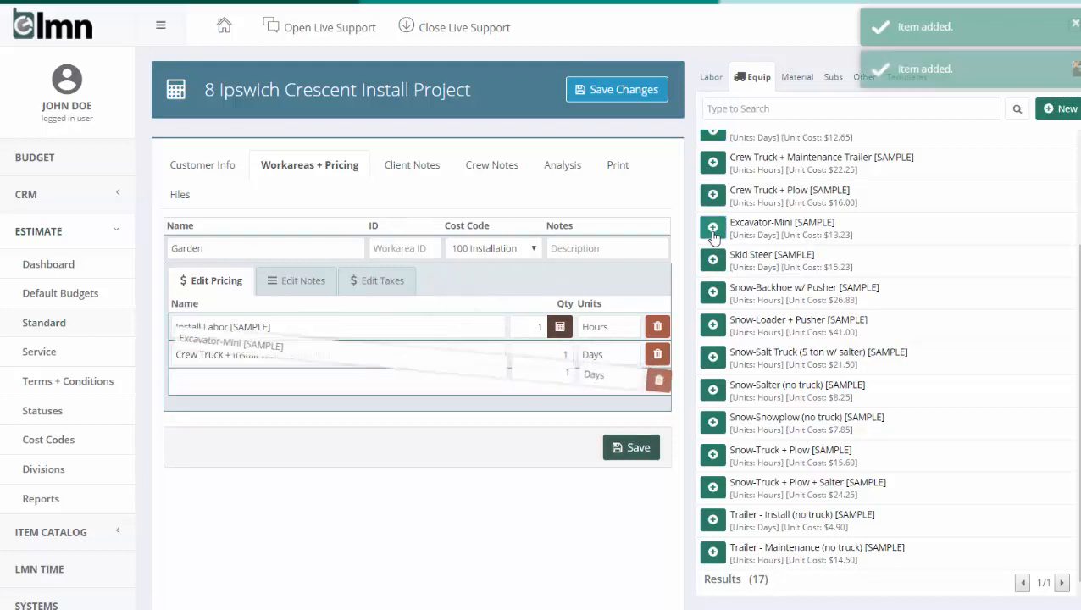
scroll(733, 230, up, 2)
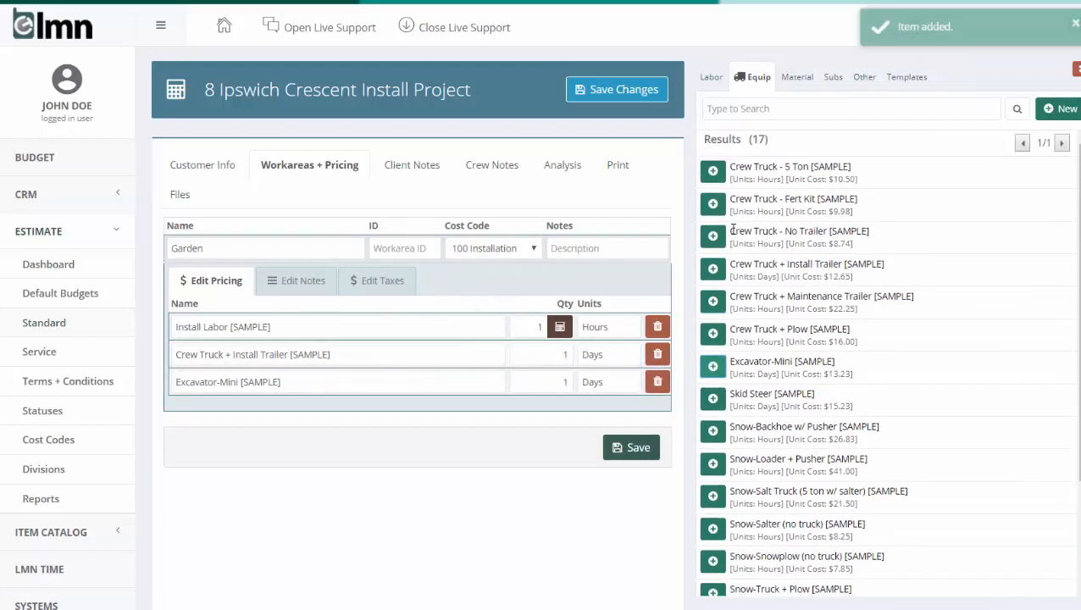
Add the Disposal Bin (Clean Fill) and Soil - Triple Mix (Garden Soil) materials to the Garden work area, and clear the material search
click(797, 81)
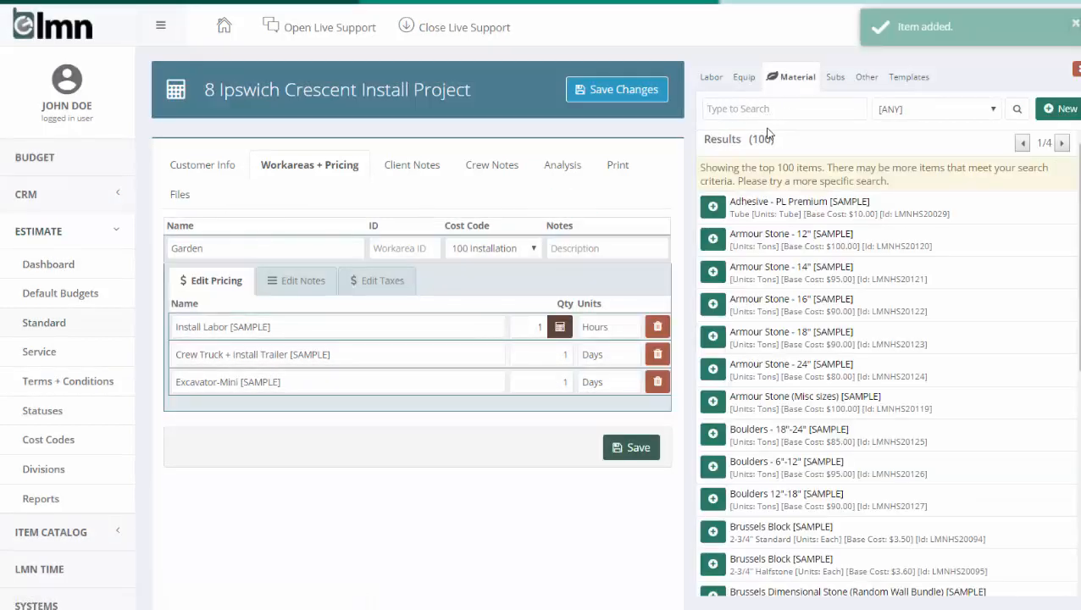
text(disp)
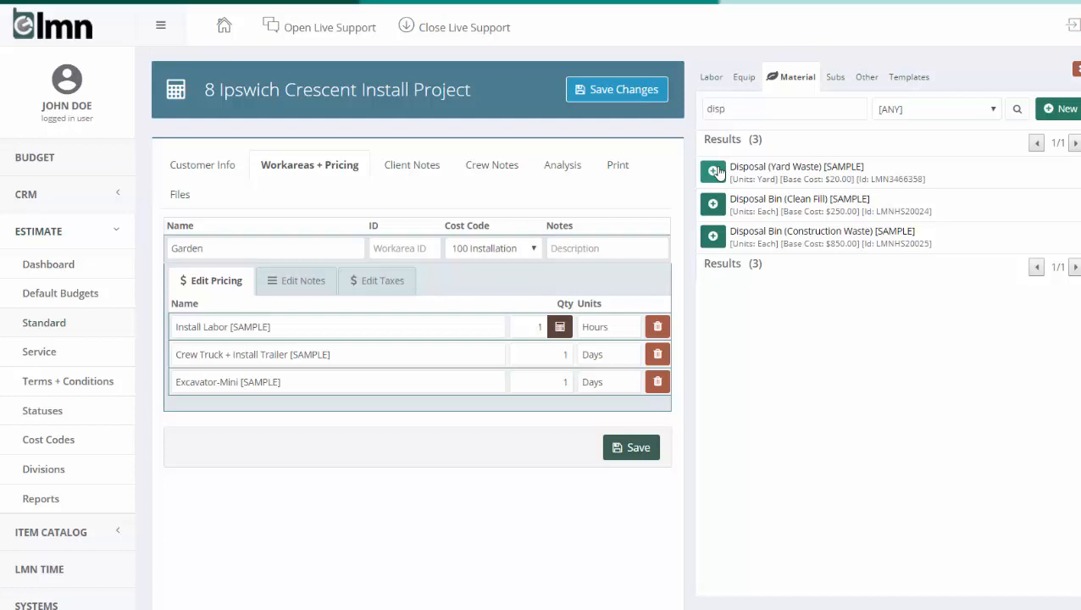
click(712, 204)
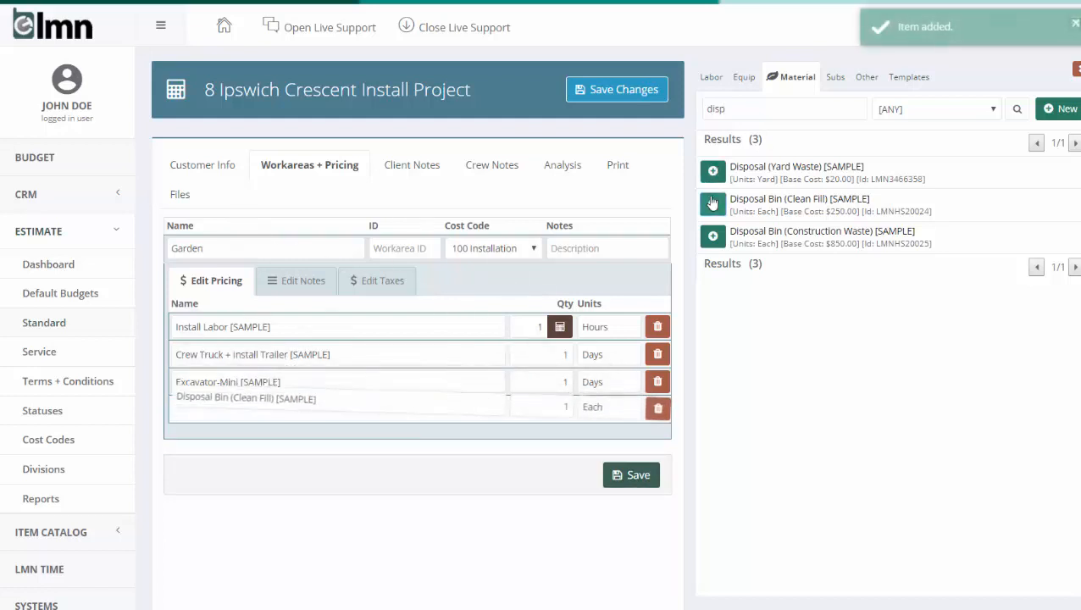
drag(789, 109, 495, 149)
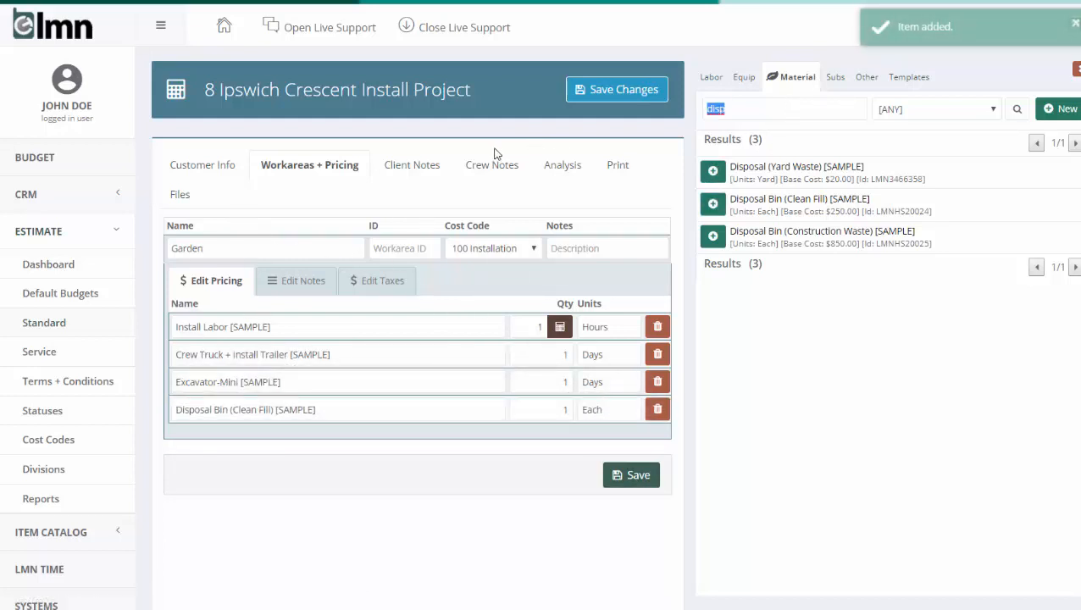
text(soil)
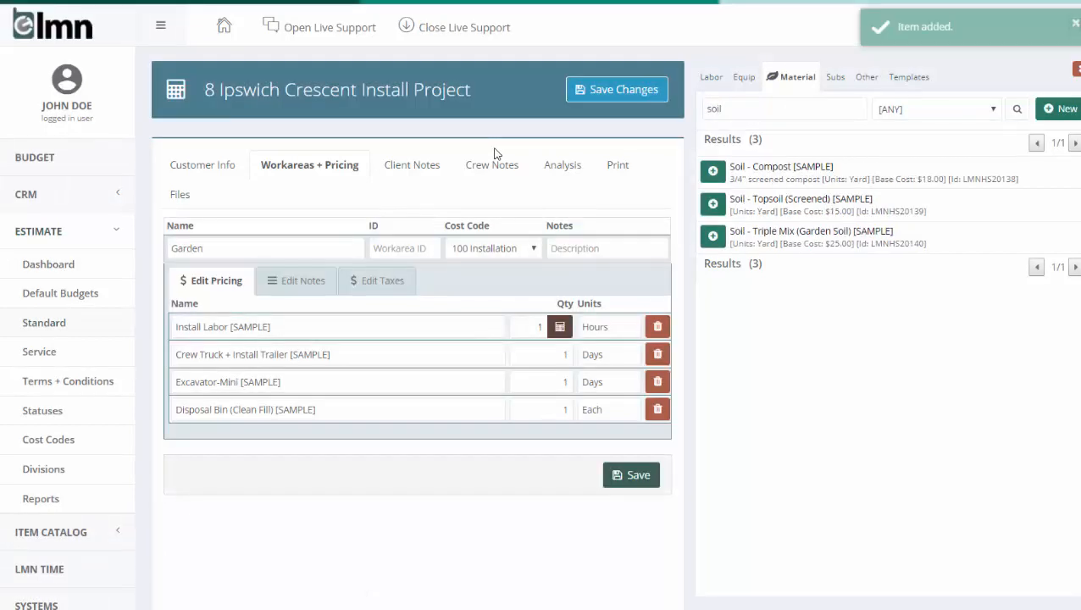
click(713, 237)
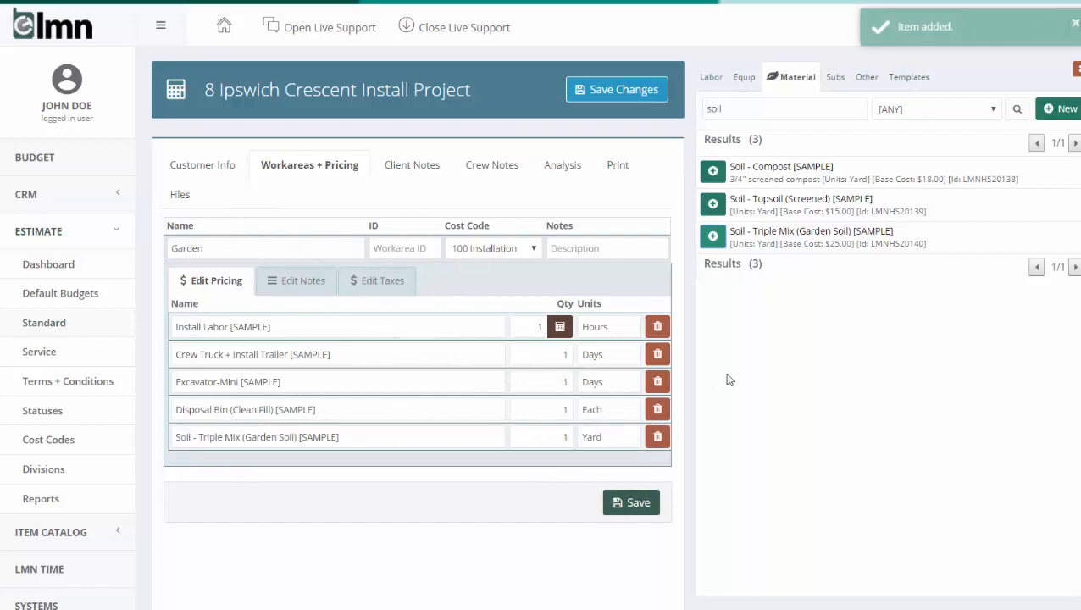
drag(753, 113, 700, 122)
key(BackSpace)
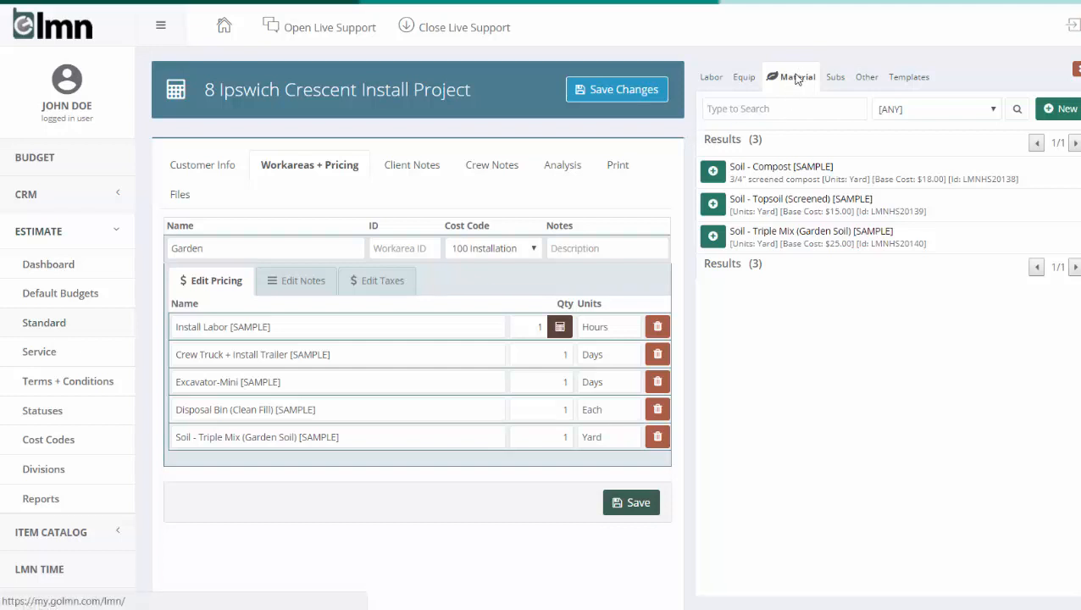
Start a new material item named Planting Budget with units Each and type Softscape
click(1061, 110)
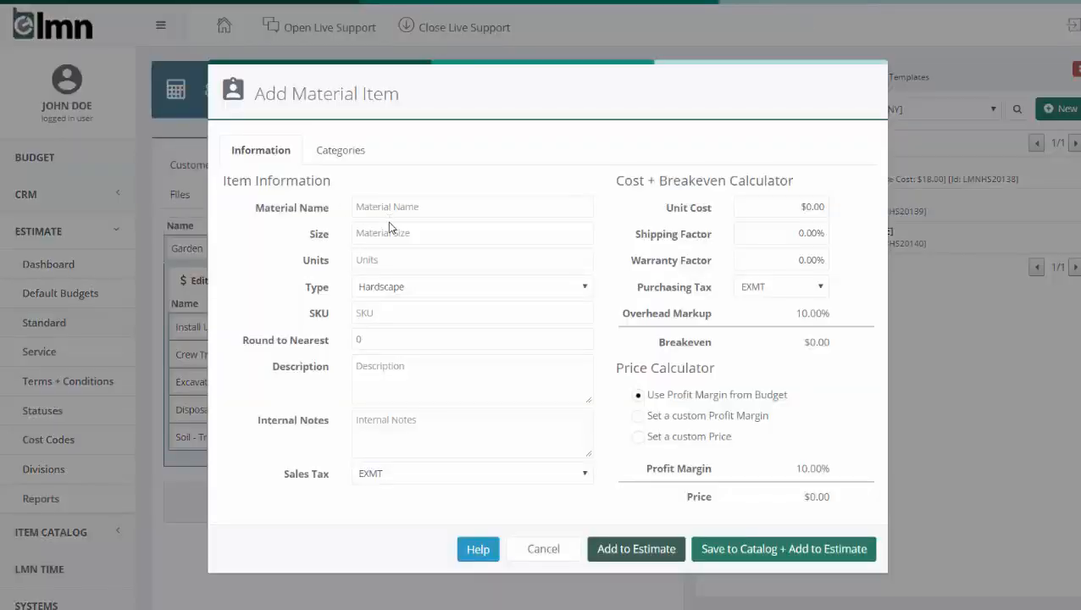
text(Planting Budget)
click(392, 261)
text(Each)
click(377, 286)
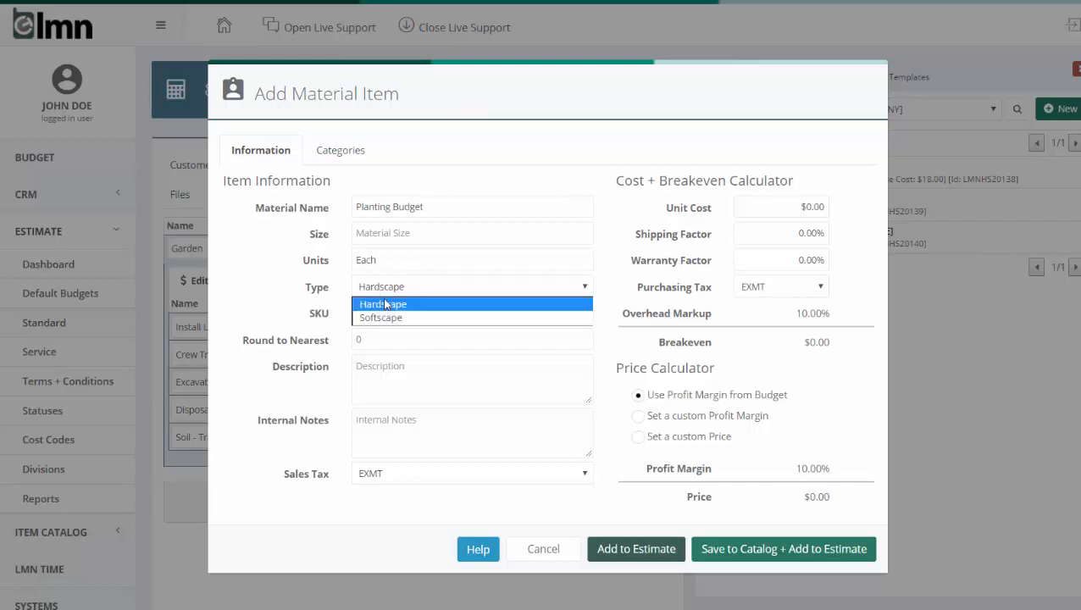
click(386, 316)
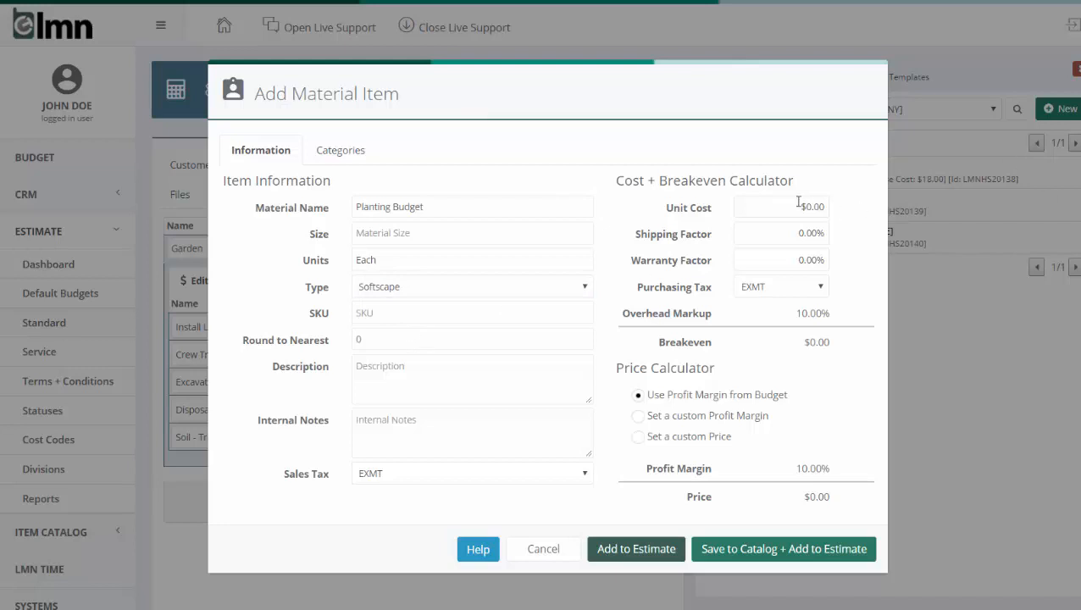
Set the Planting Budget item's unit cost to $3,500 and its shipping and warranty factors to 5% each
drag(771, 203, 835, 223)
text(3500)
key(Tab)
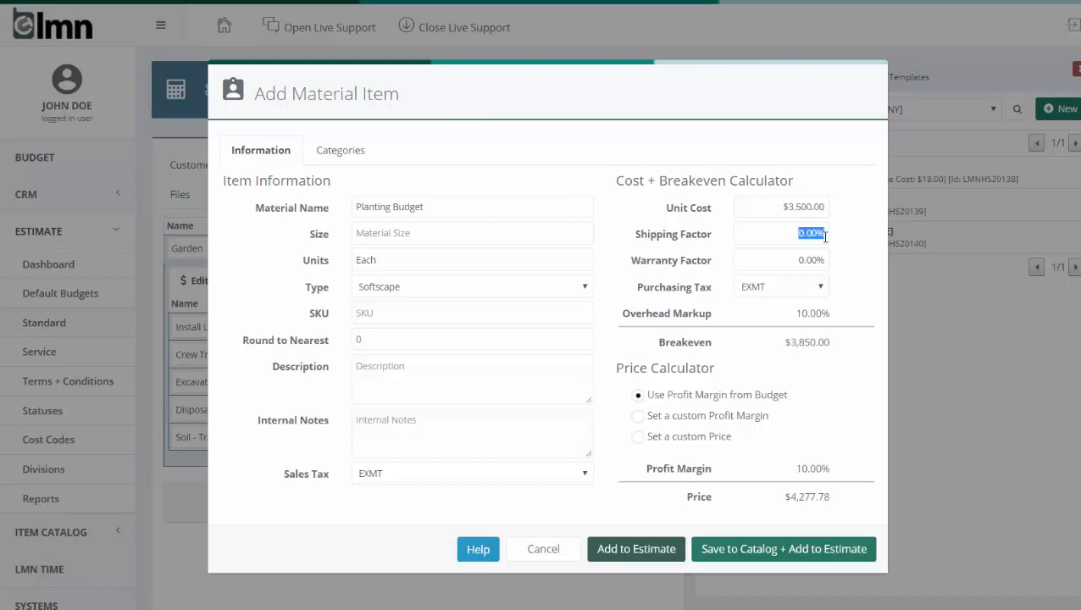
text(5)
key(Tab)
text(5)
key(Tab)
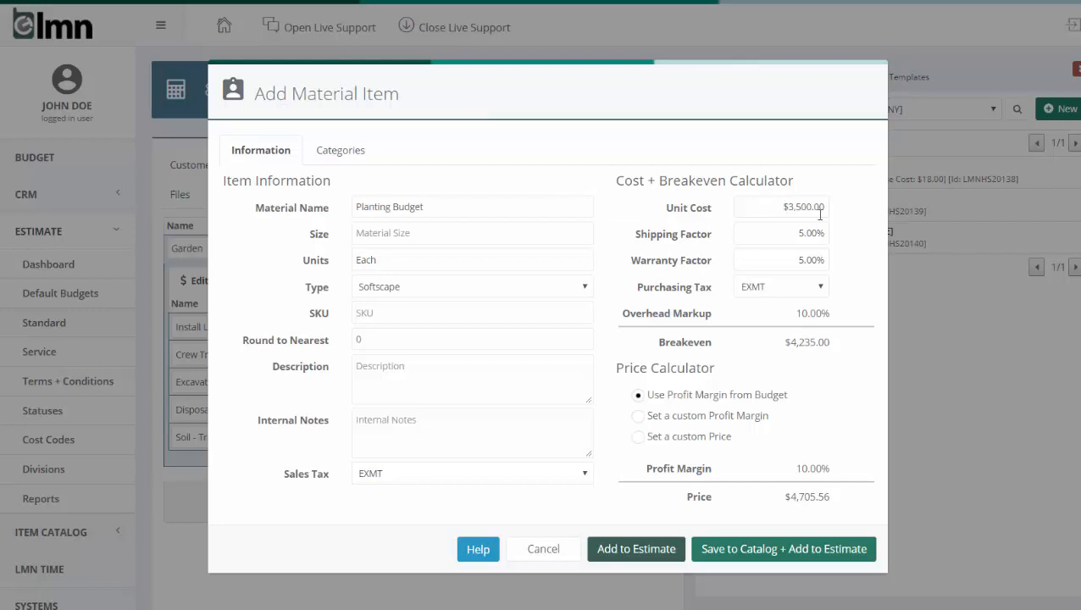
Give the Planting Budget item a custom 35% profit margin, add it to the estimate only, and close the item catalog
drag(793, 317, 828, 310)
drag(794, 468, 833, 475)
click(708, 426)
drag(776, 468, 848, 469)
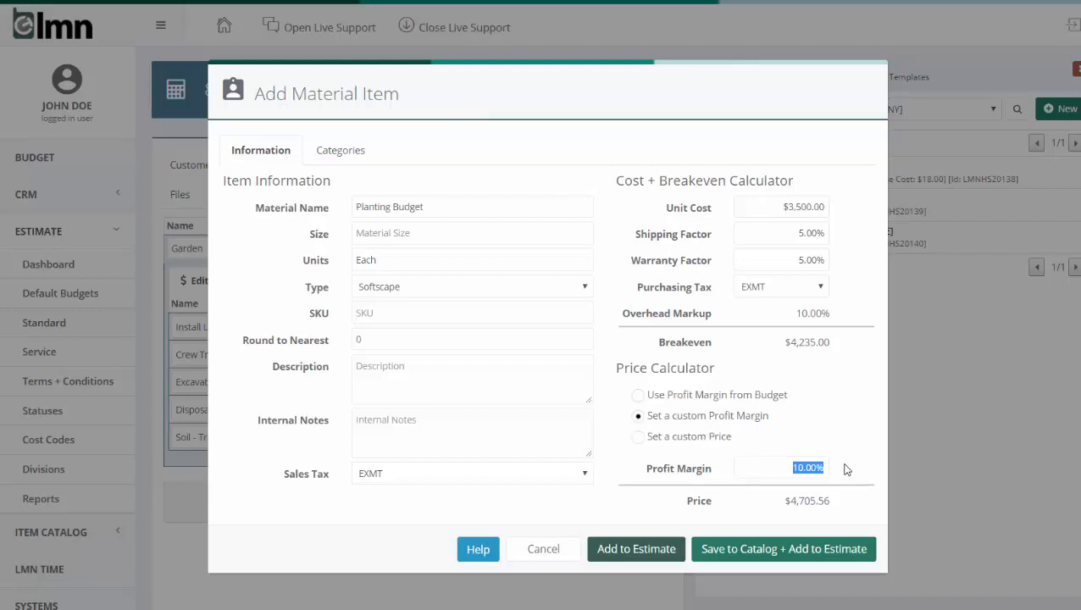
text(35)
click(852, 408)
drag(771, 465, 835, 465)
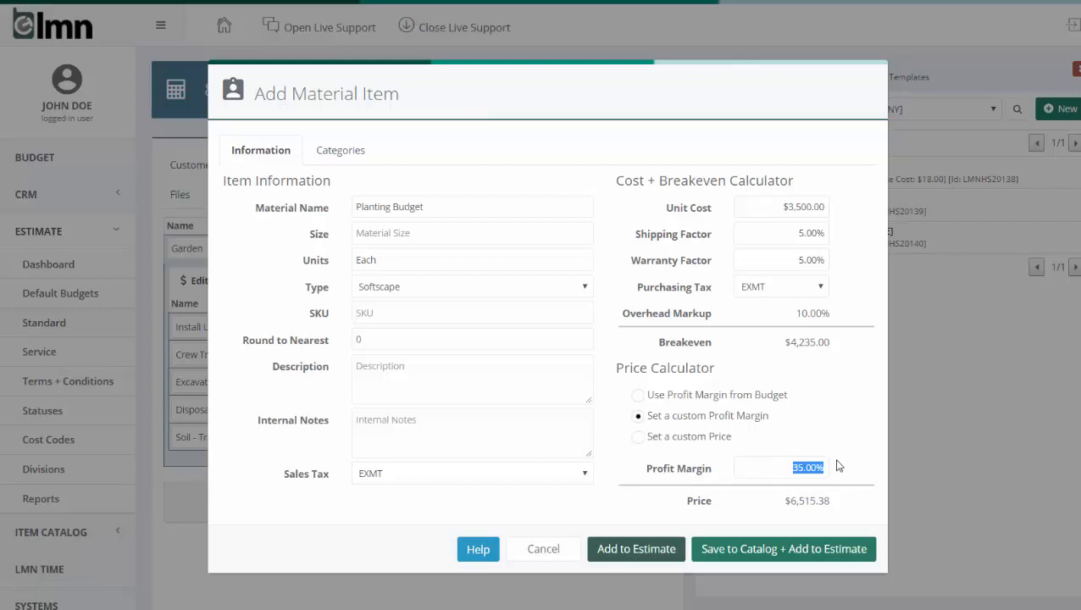
click(878, 426)
click(637, 549)
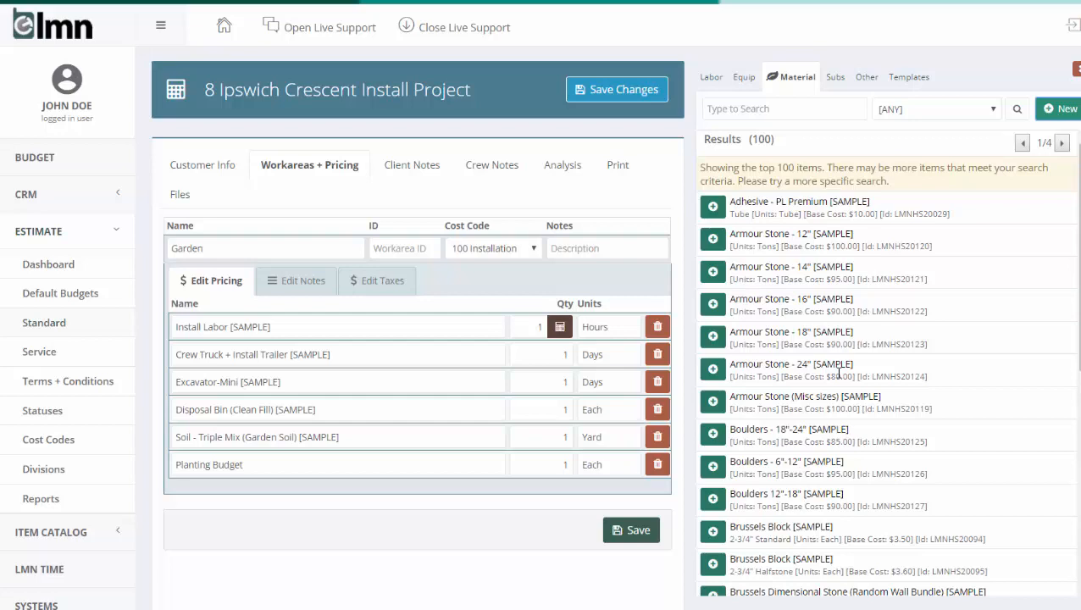
click(1076, 70)
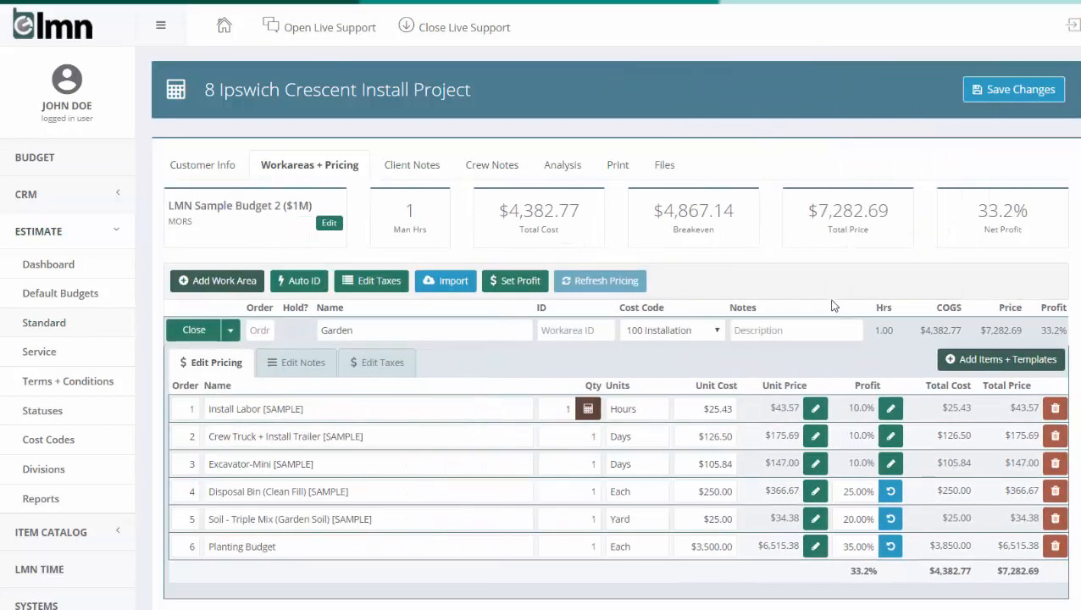
Set the Install Labor quantity in the Garden work area to 24 hours
scroll(833, 305, down, 1)
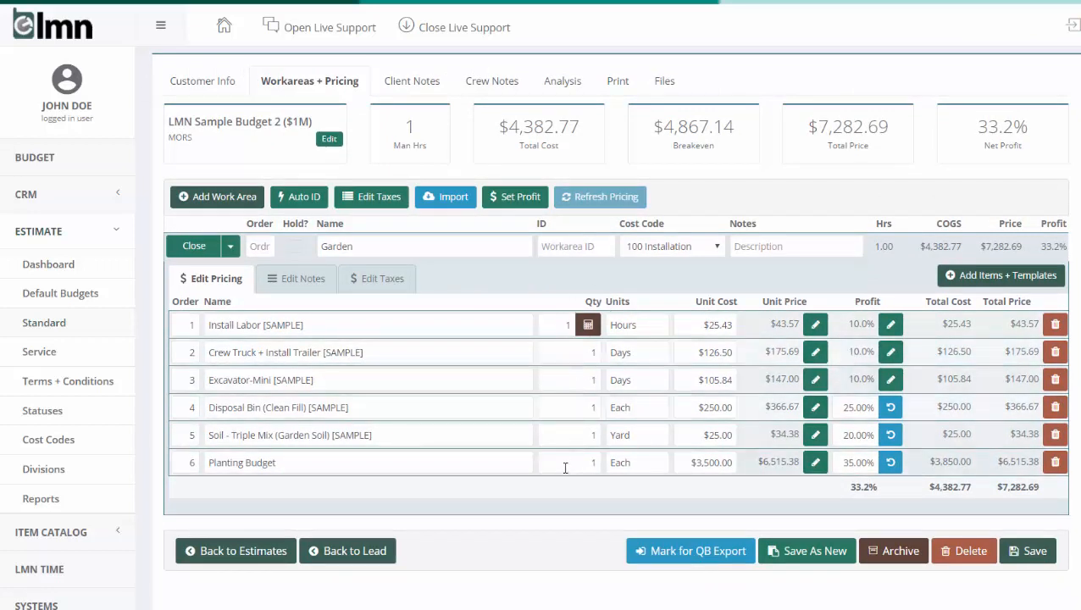
click(568, 324)
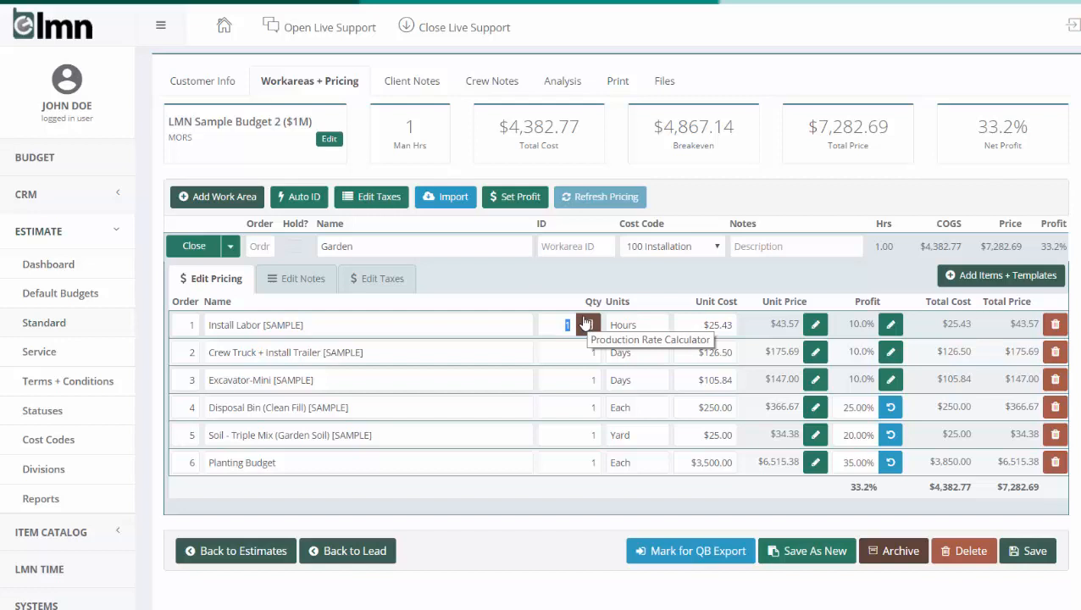
text(4)
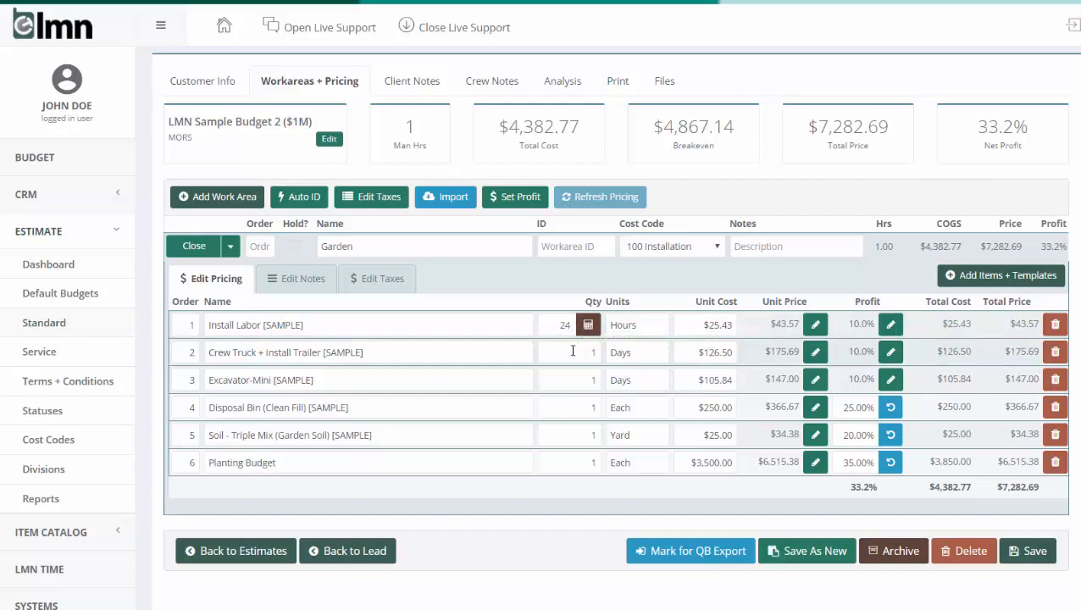
click(571, 352)
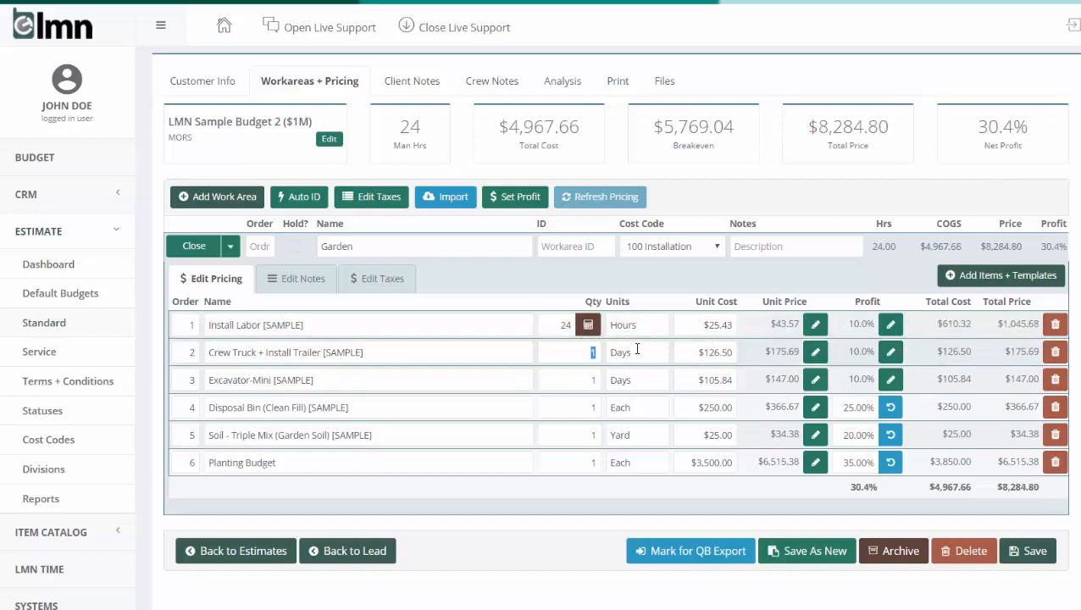
click(581, 381)
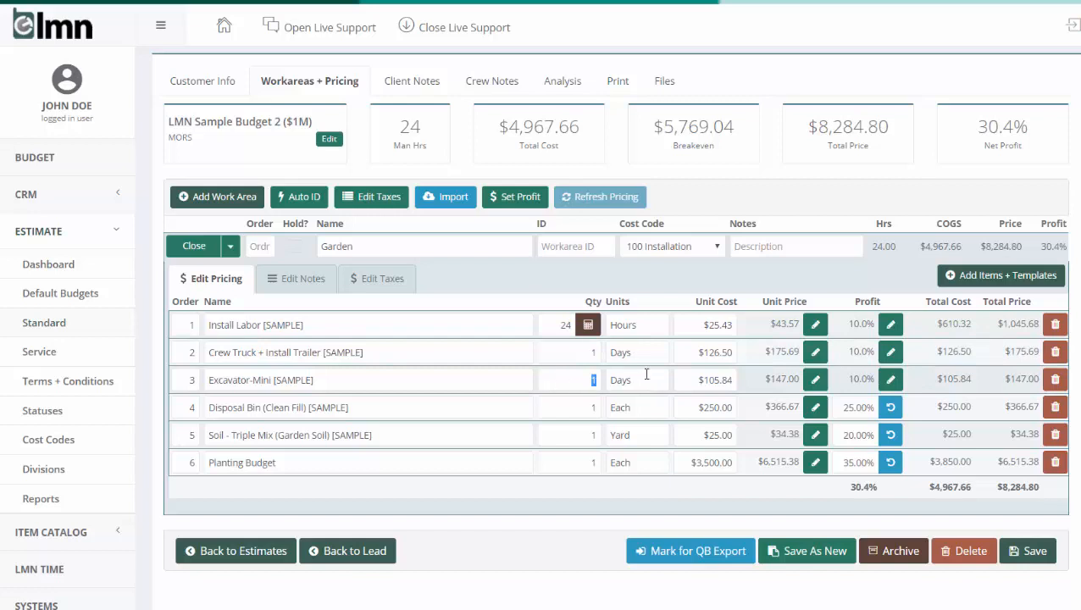
click(627, 380)
Set the Soil - Triple Mix (Garden Soil) quantity in the Garden work area to 12 yards
click(591, 408)
click(593, 437)
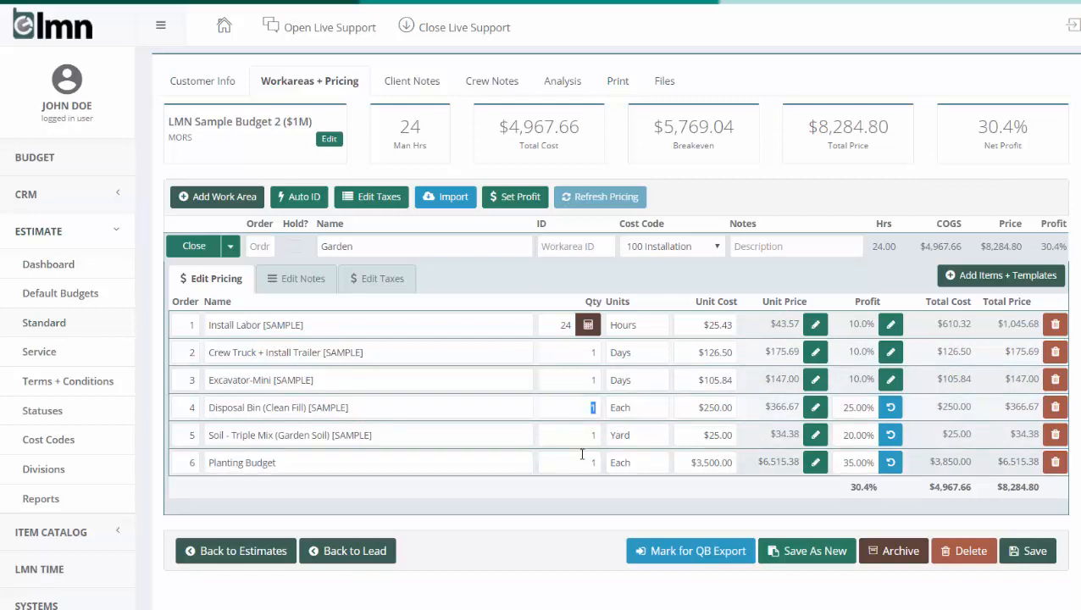
text(2)
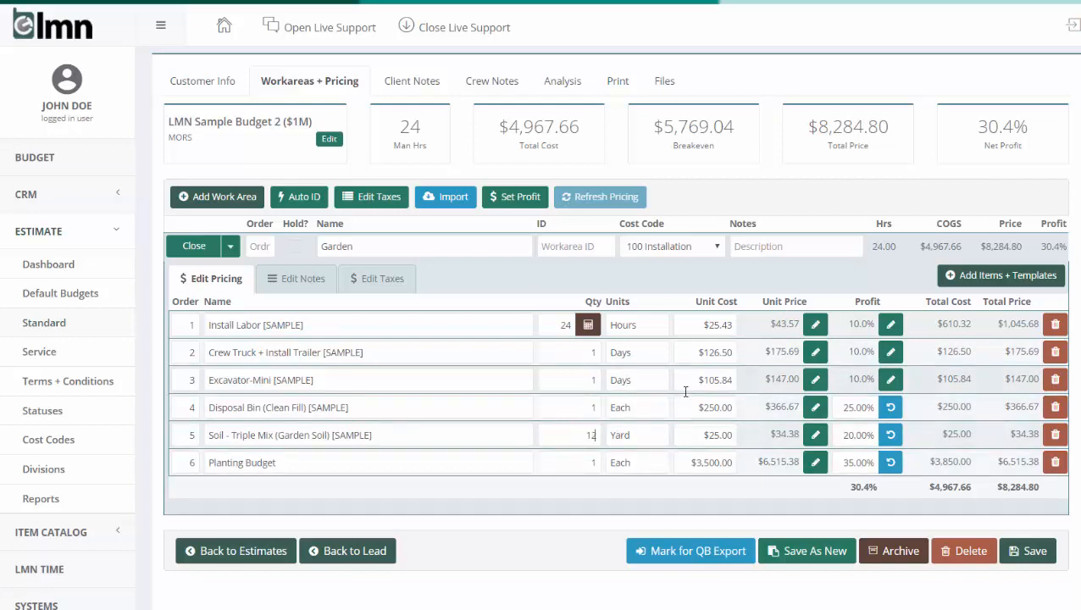
click(619, 463)
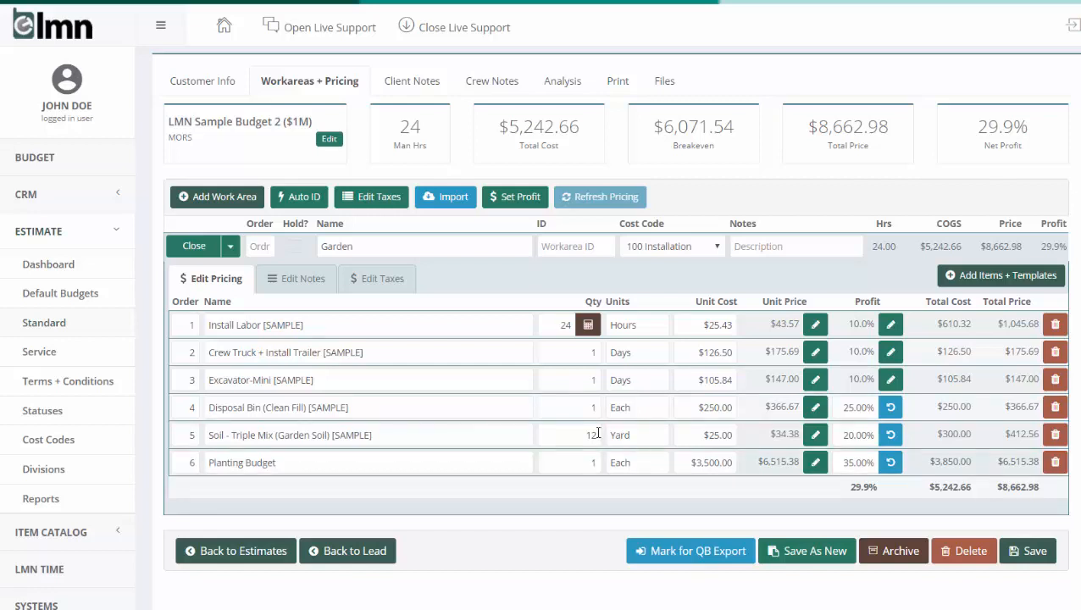
Review the estimate's cost and profit analysis, and return to the work areas with Garden collapsed
click(562, 81)
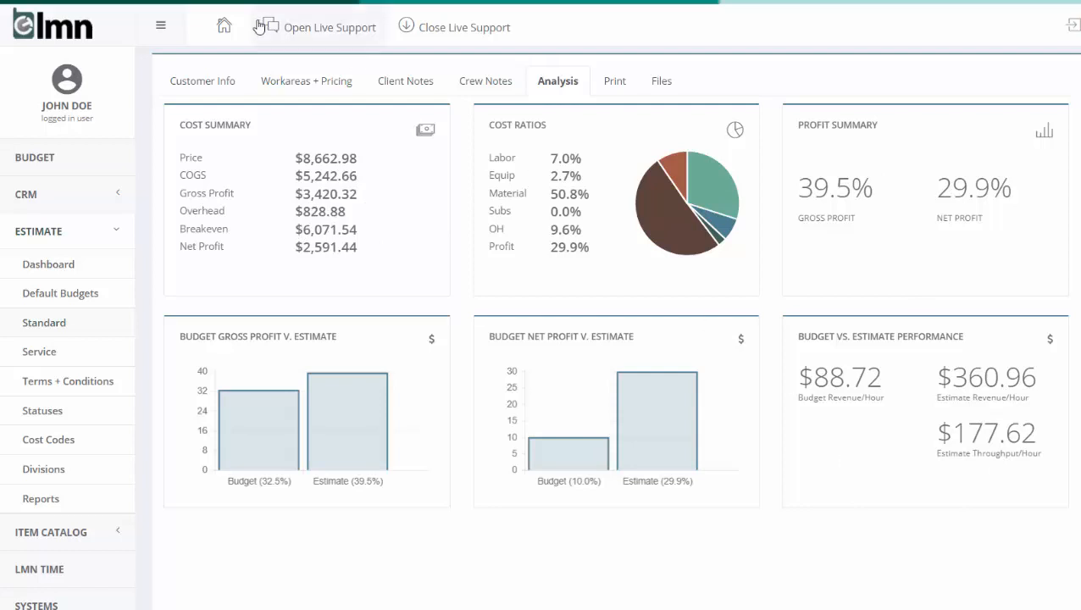
click(333, 87)
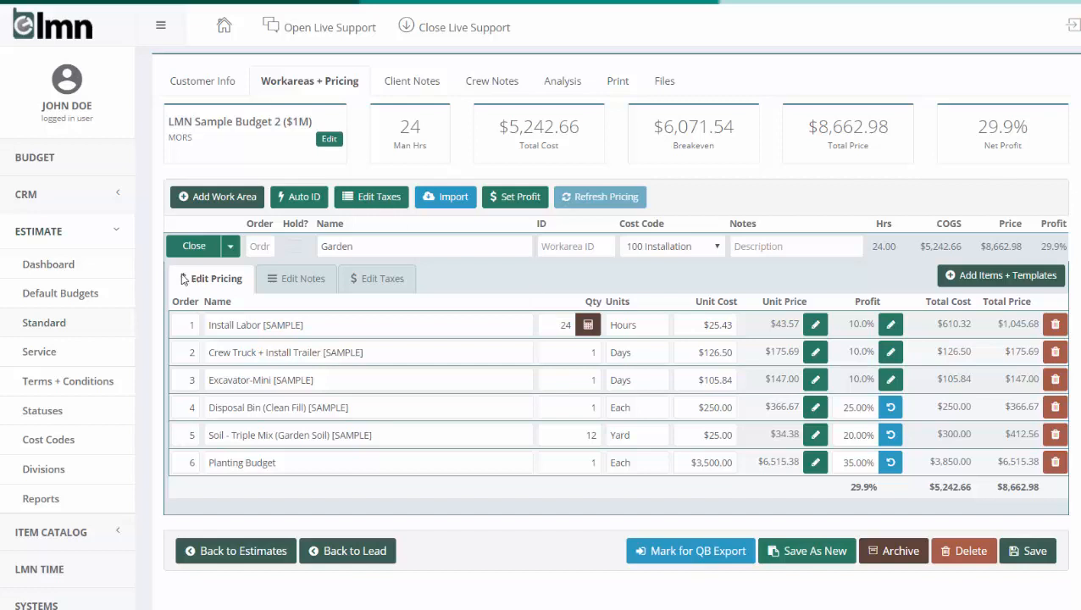
click(191, 248)
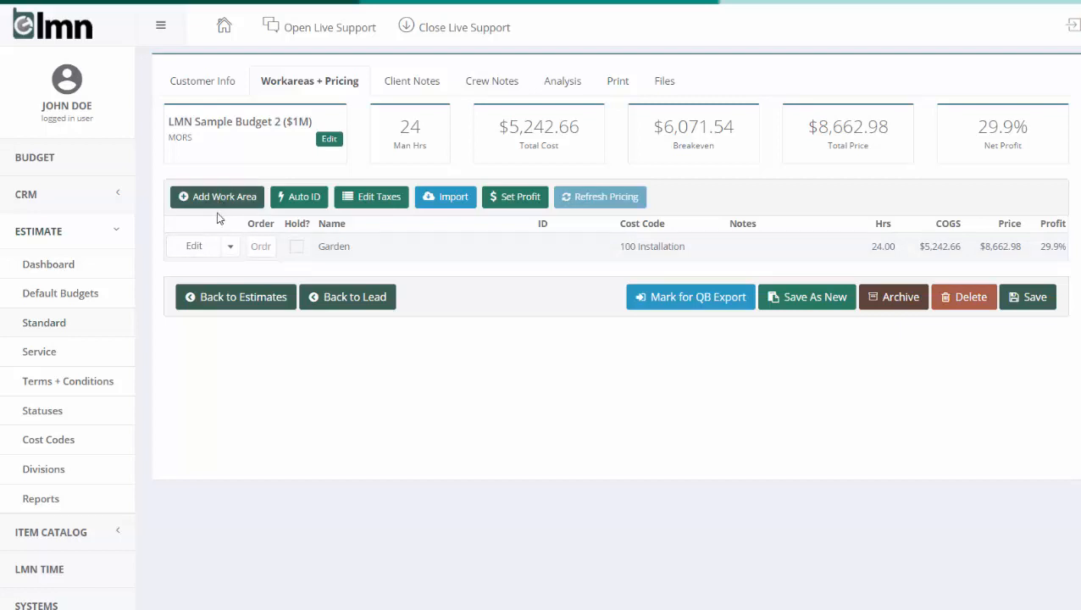
Add a work area named Garden Patio with the cost code 100 Installation
click(195, 196)
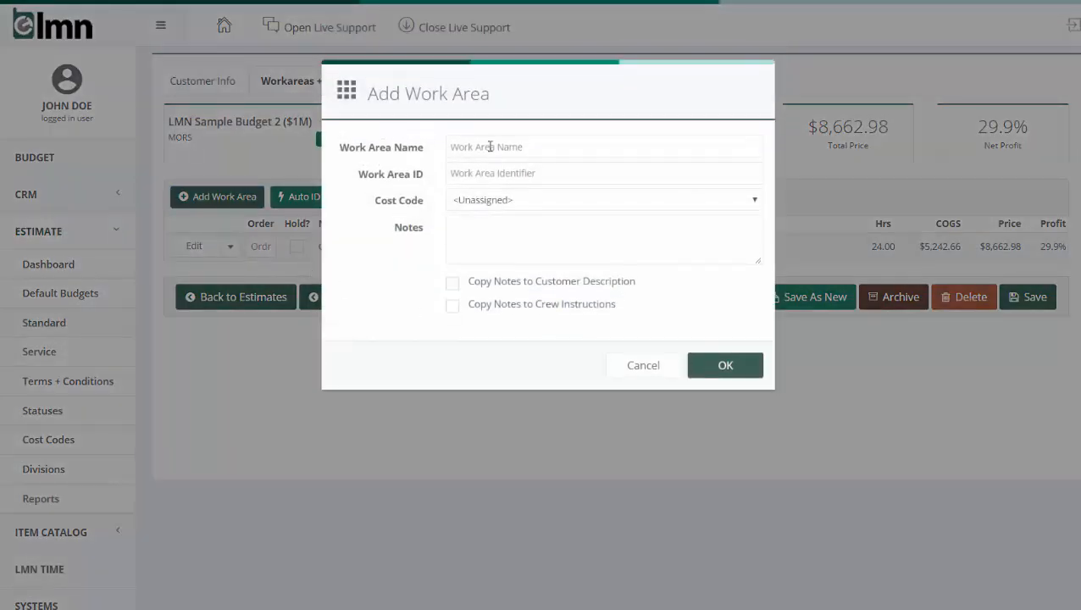
text(gAR)
key(BackSpace)
text(Garden Patio)
click(566, 203)
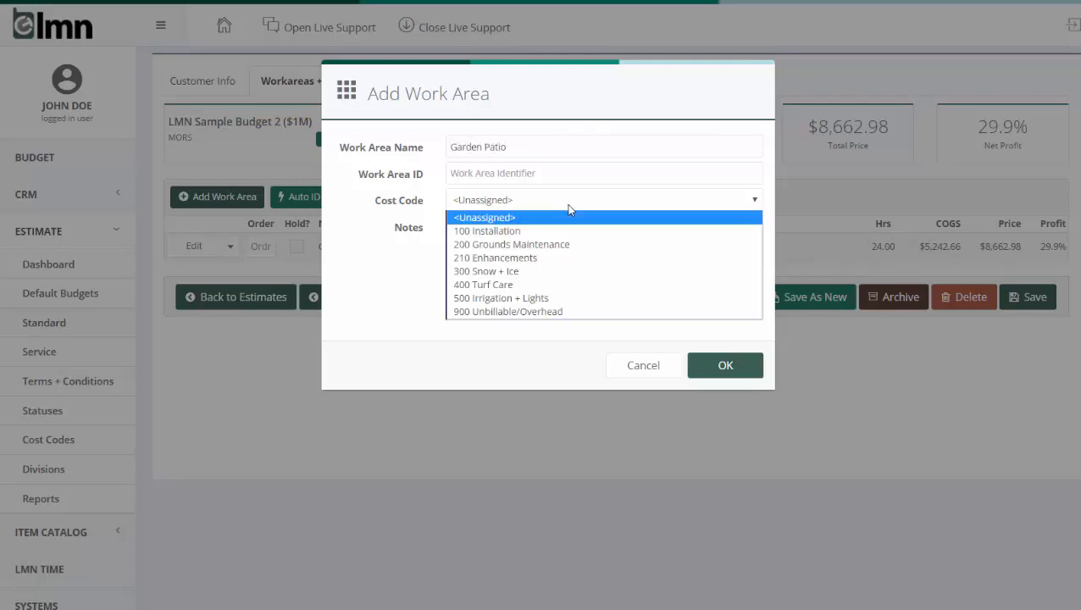
click(552, 232)
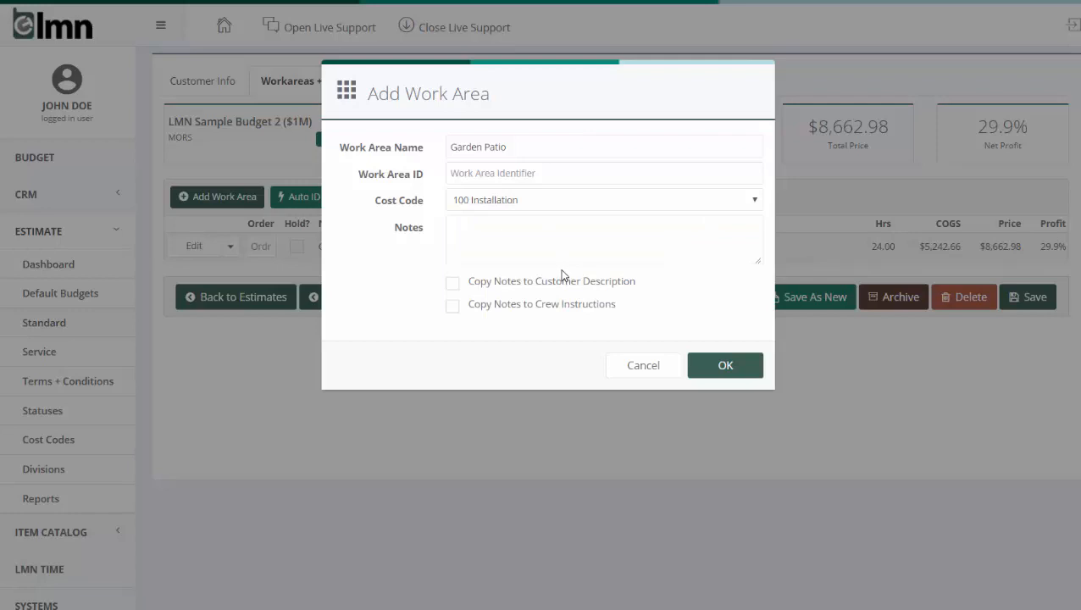
click(719, 365)
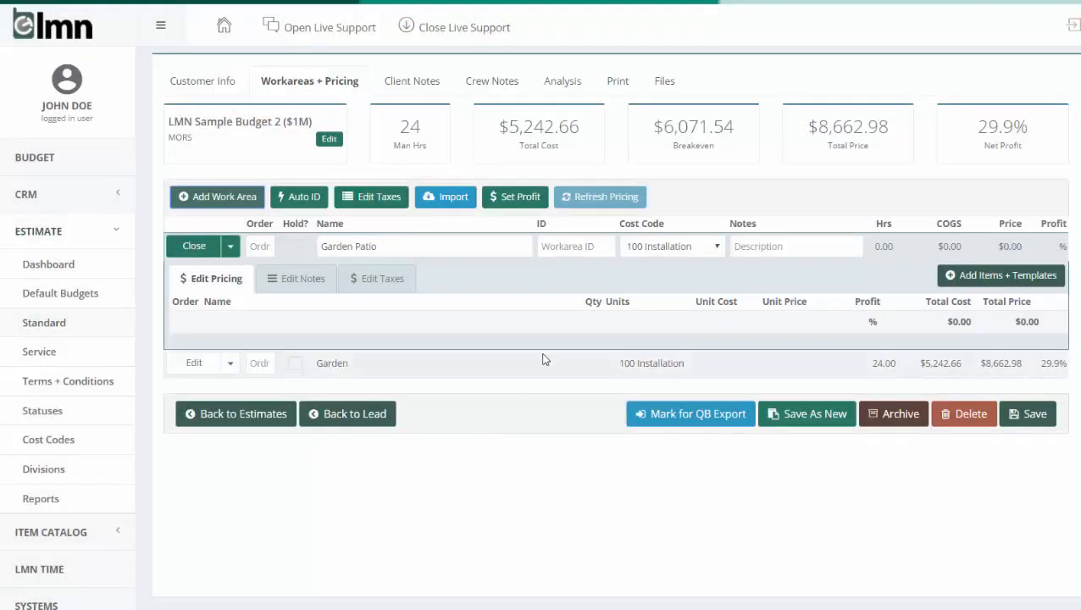
Add the Paver Patio/Walkway template to the Garden Patio work area
click(195, 363)
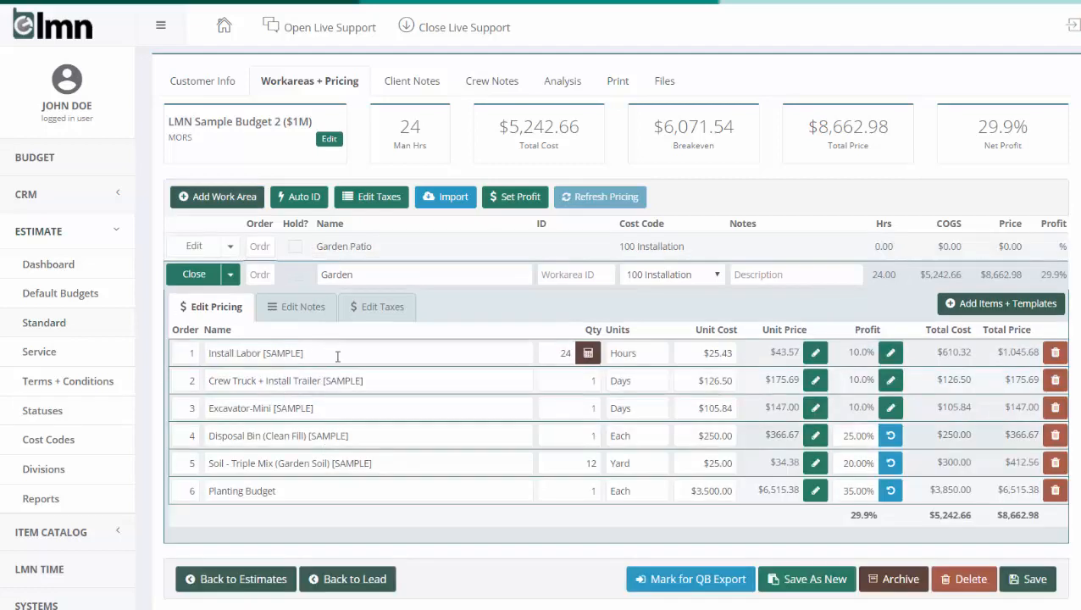
click(193, 273)
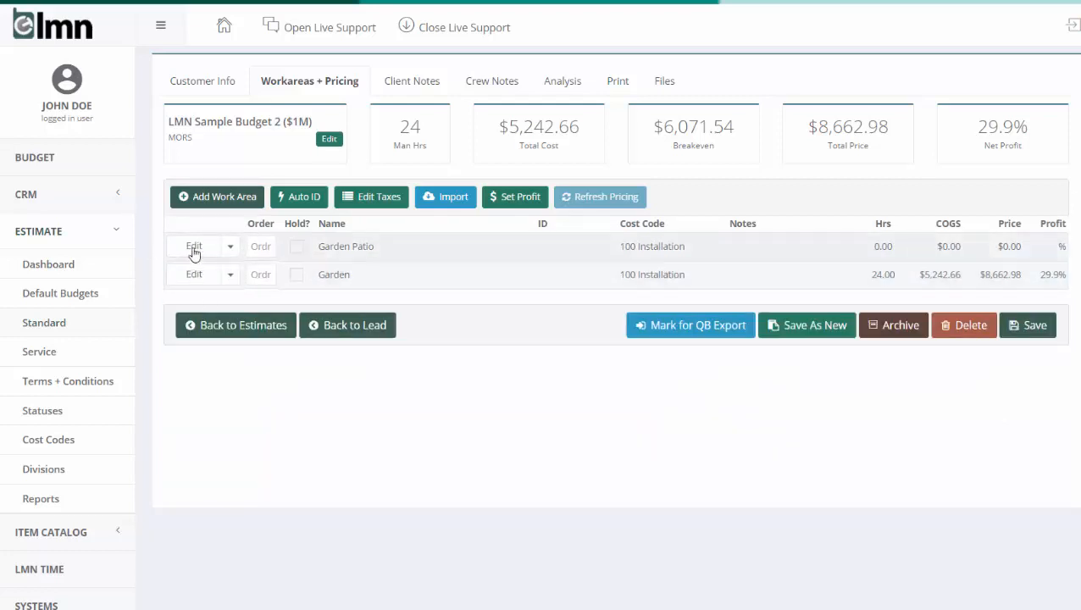
click(195, 246)
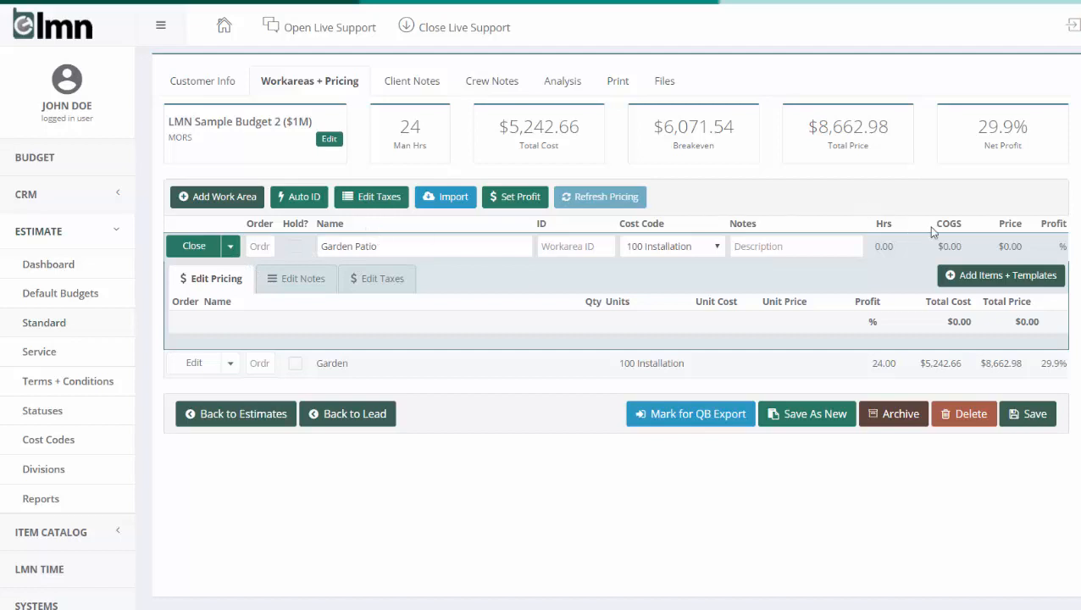
click(1017, 286)
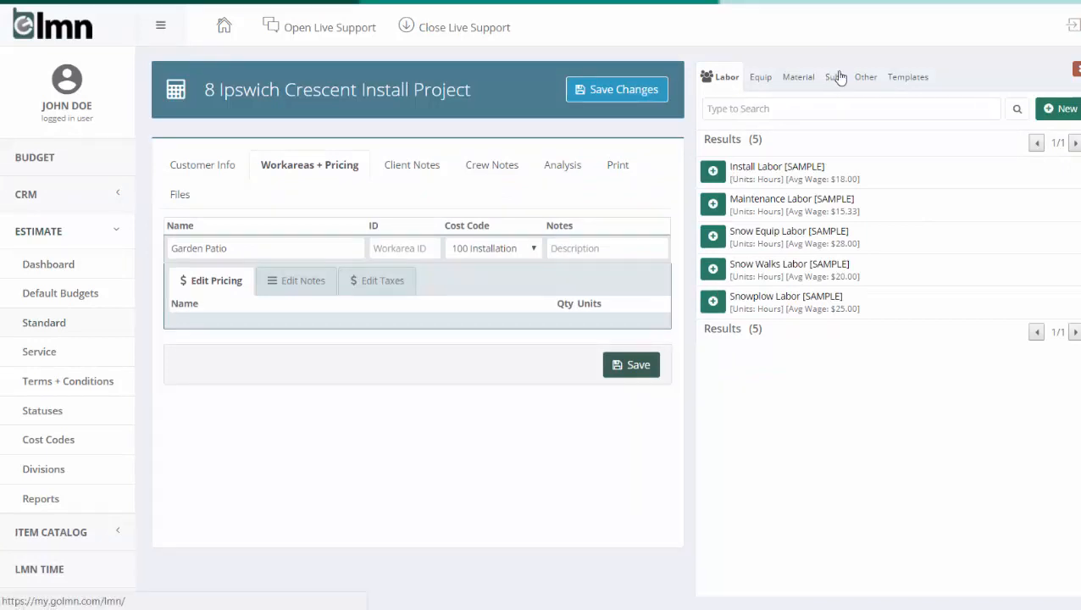
click(908, 81)
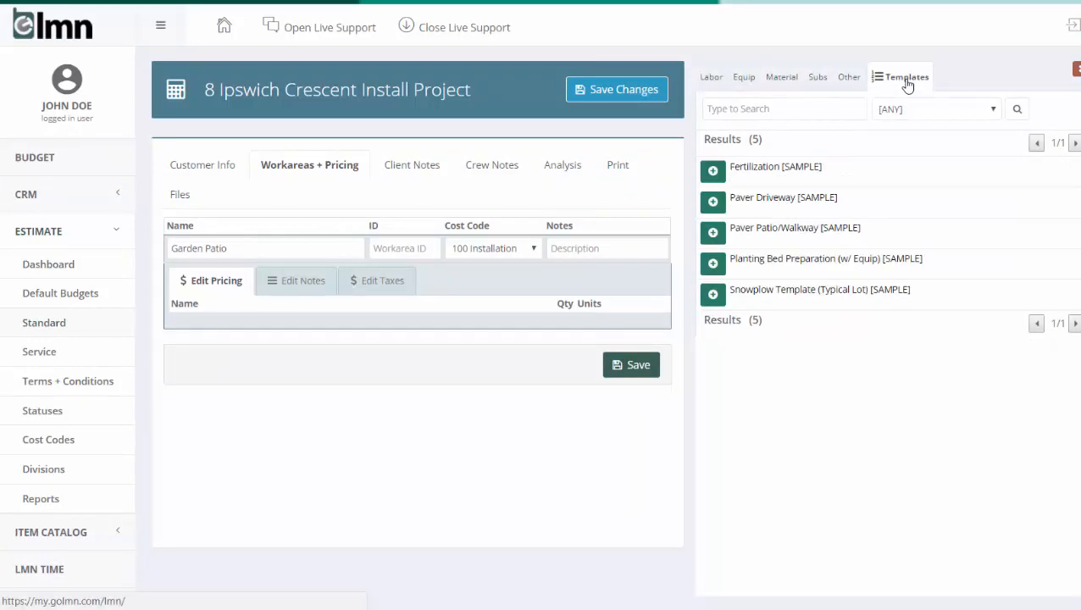
click(712, 233)
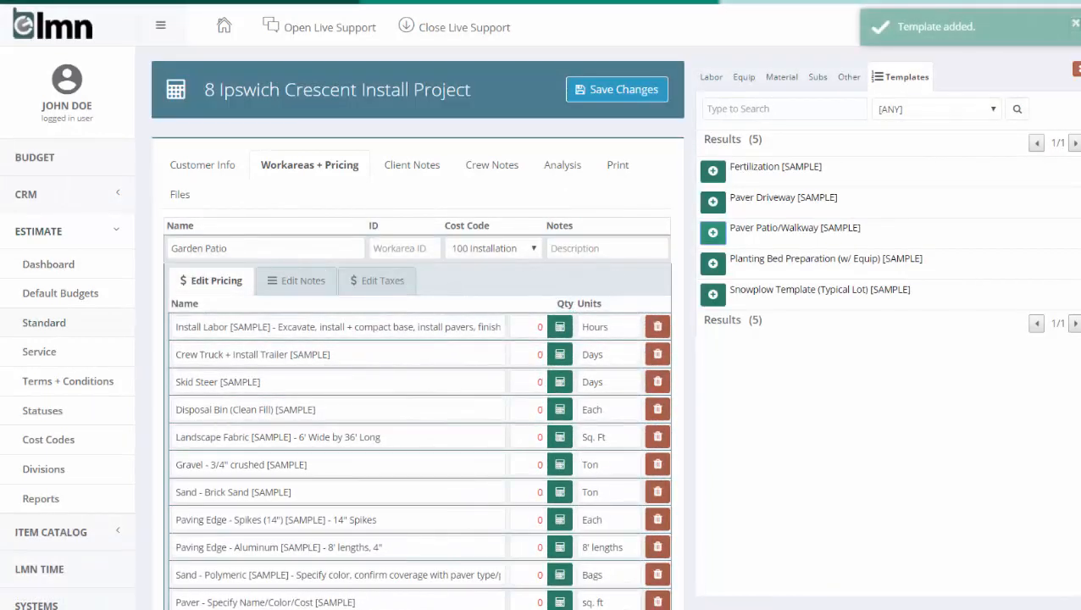
Calculate Garden Patio's Install Labor for 500 sq. ft, choose to specify a custom quantity, and set it to 50 hours
scroll(645, 279, down, 3)
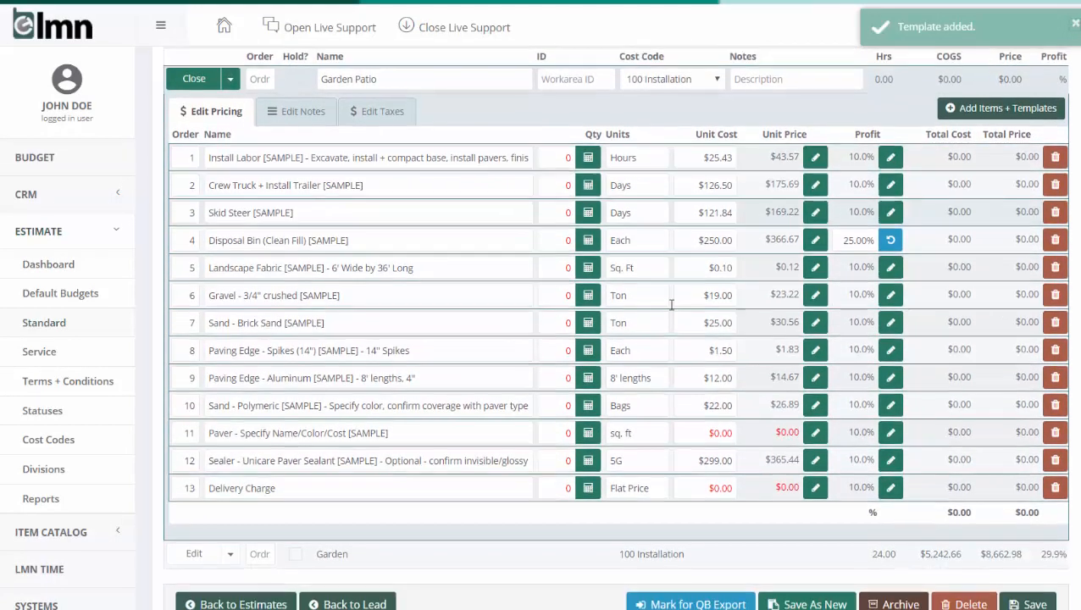
scroll(671, 303, up, 2)
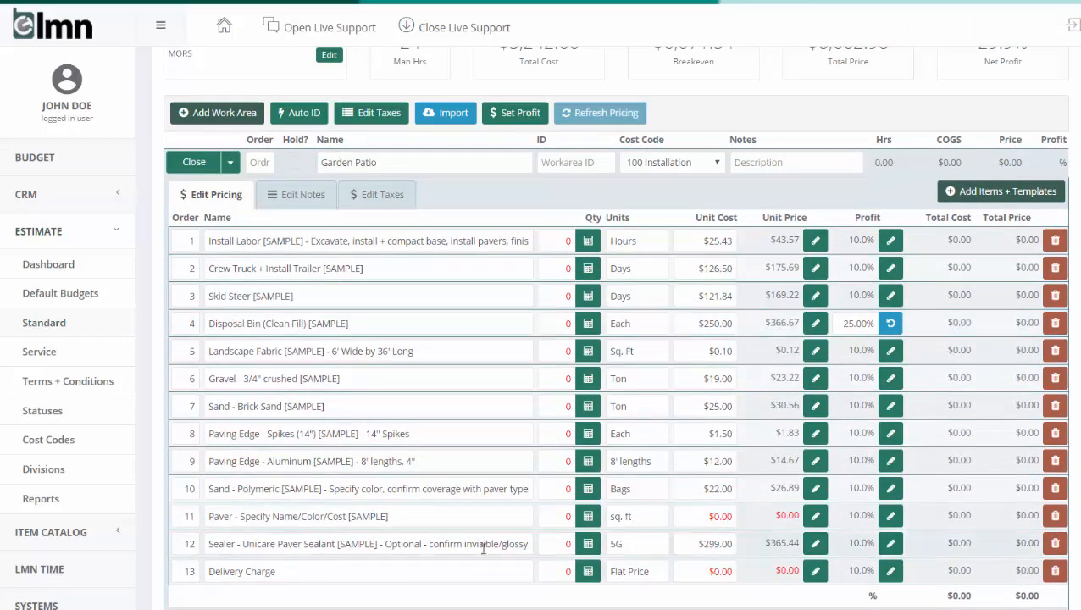
click(595, 249)
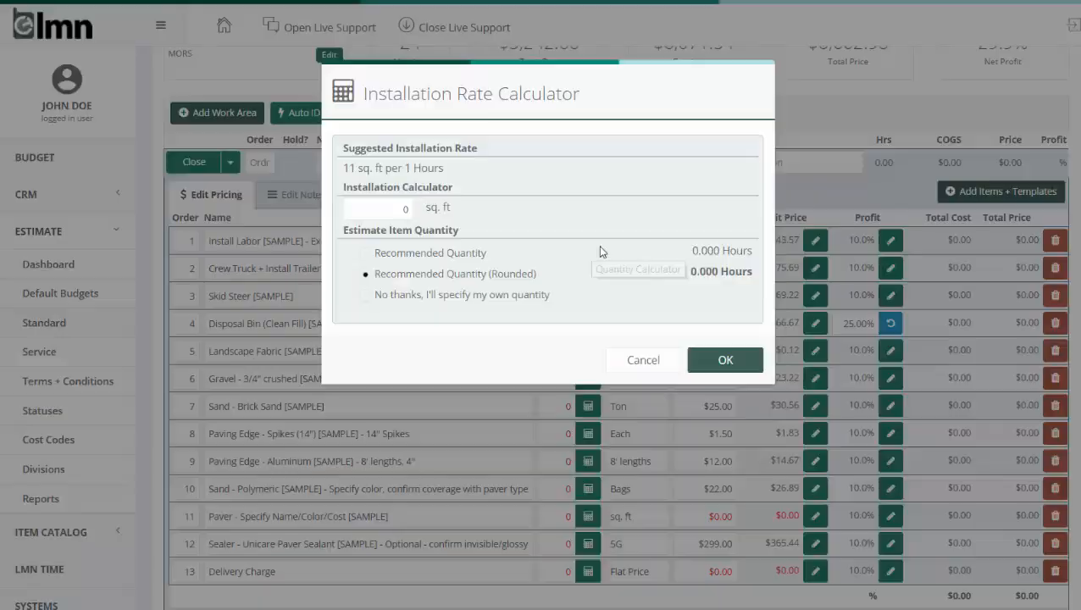
click(386, 211)
text(500)
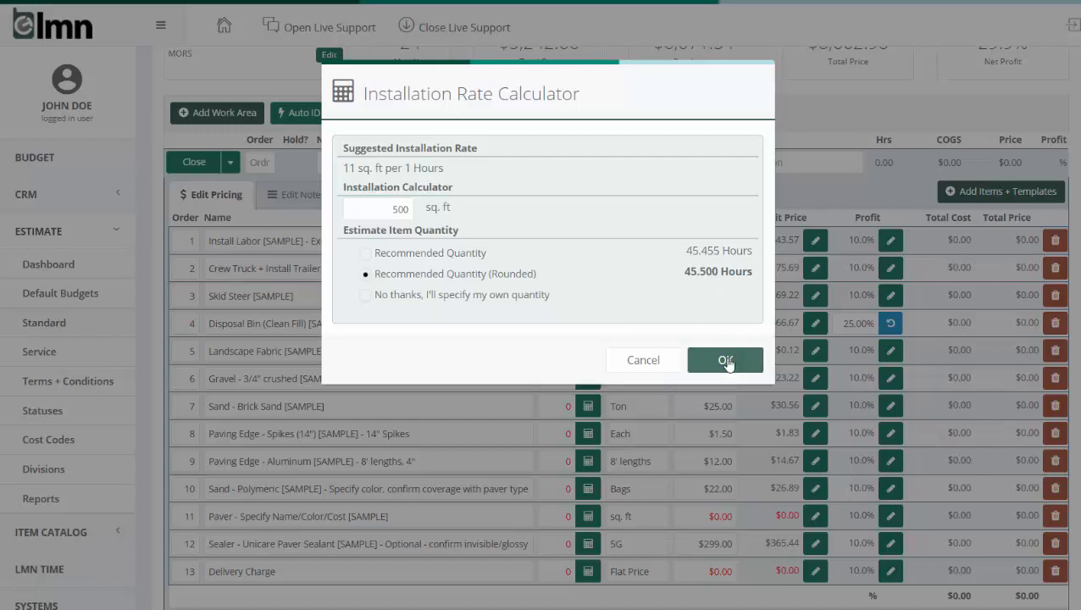
click(539, 295)
click(712, 358)
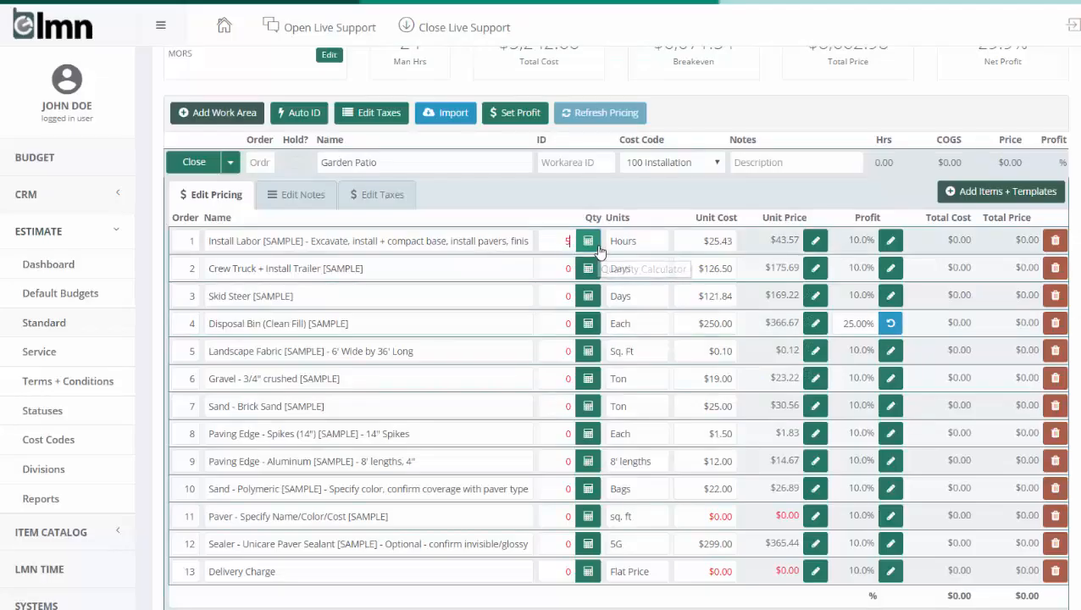
text(50)
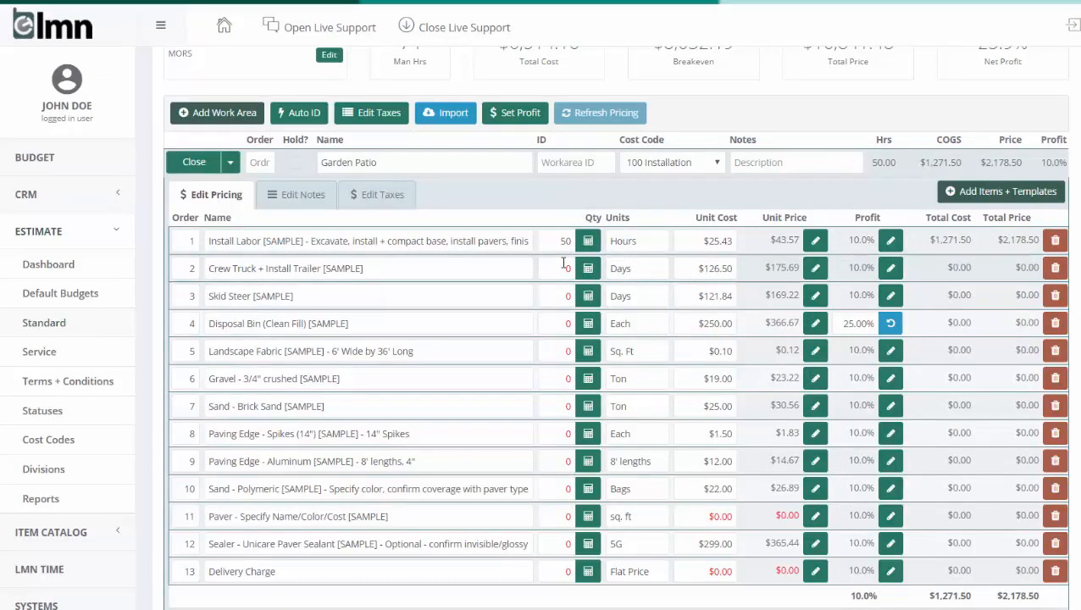
Set the Crew Truck + Install Trailer and Skid Steer quantities in Garden Patio to 2 days each
click(566, 268)
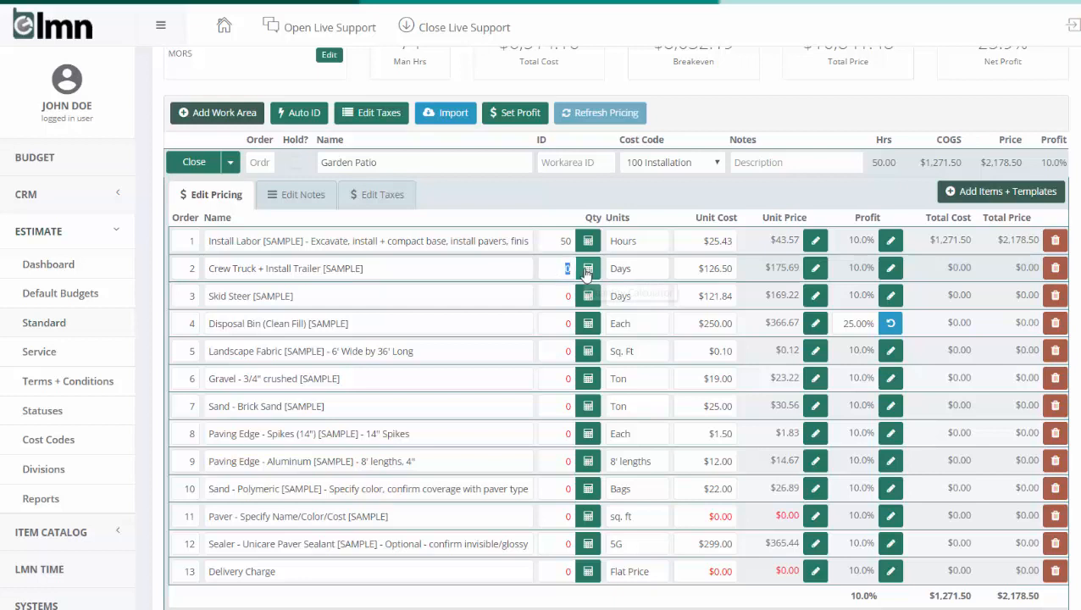
text(2)
click(568, 293)
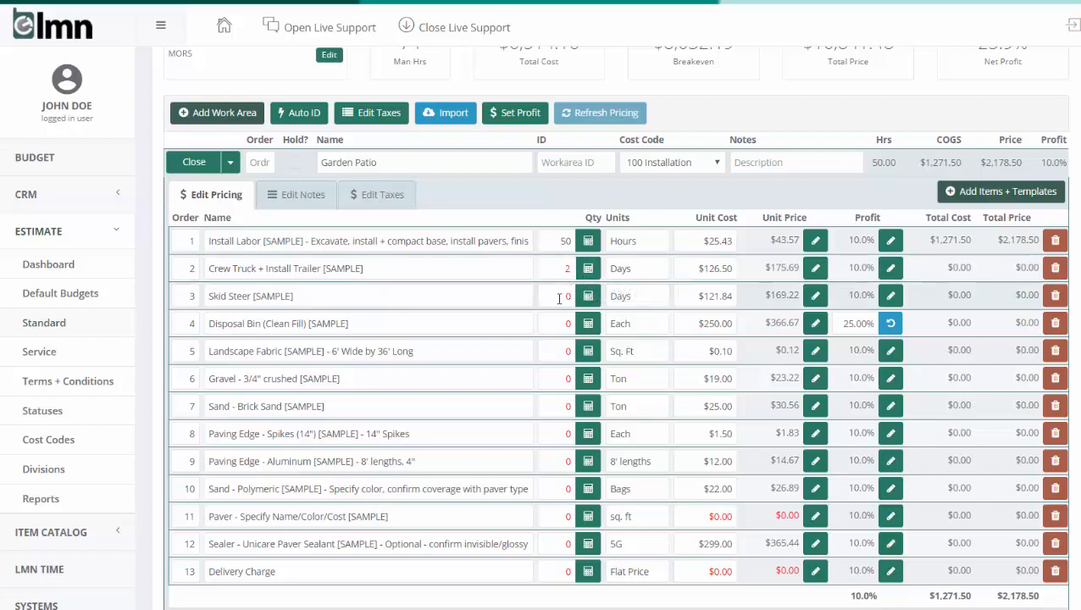
text(2)
click(569, 320)
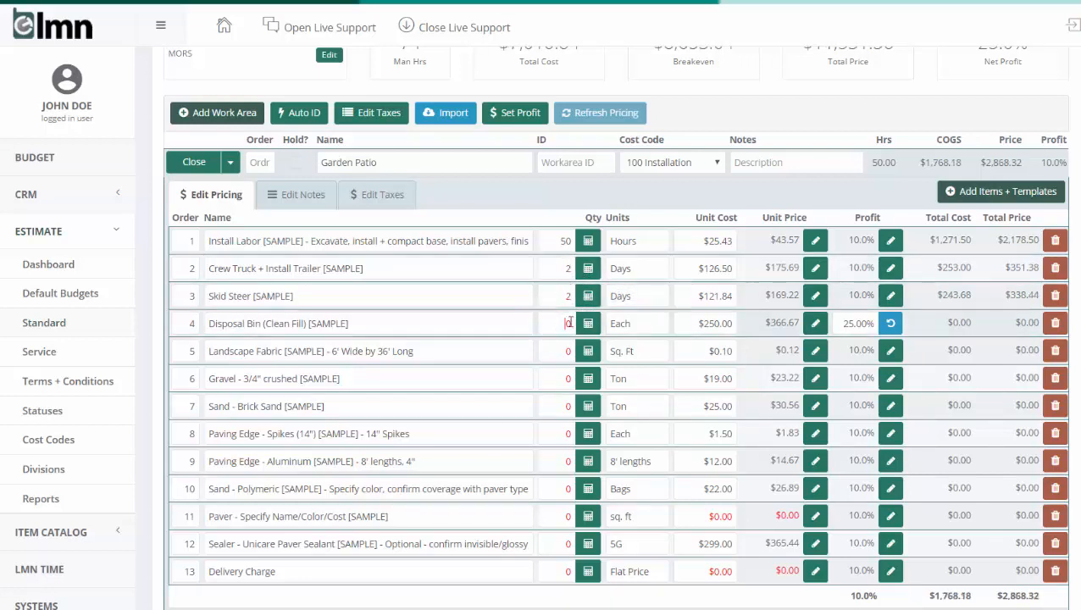
Set Garden Patio's Disposal Bin quantity to 1 and its Landscape Fabric quantity to 600 sq. ft
text(1)
click(559, 350)
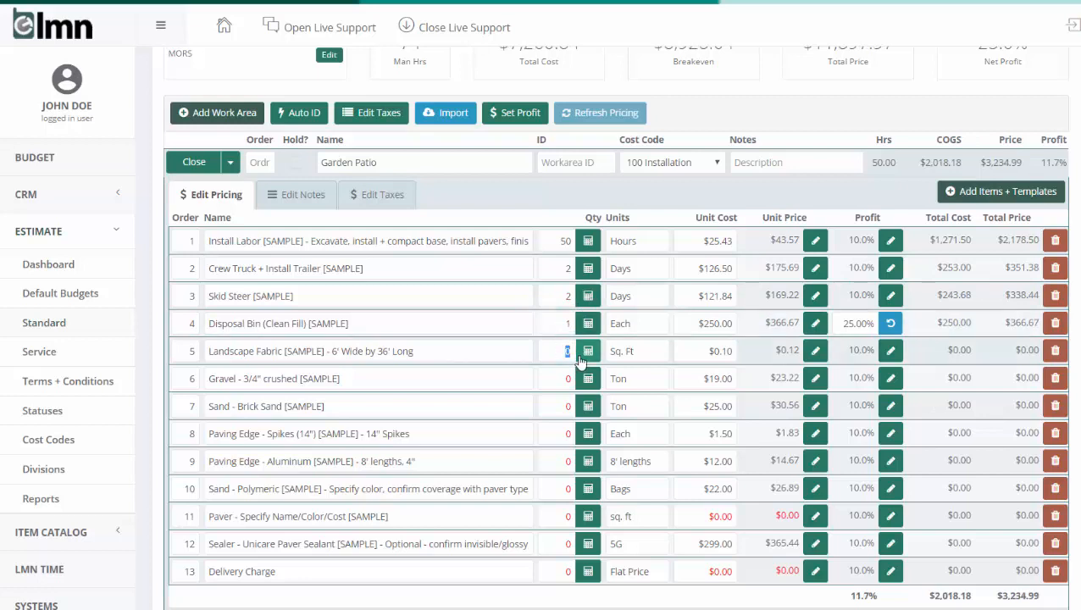
text(600)
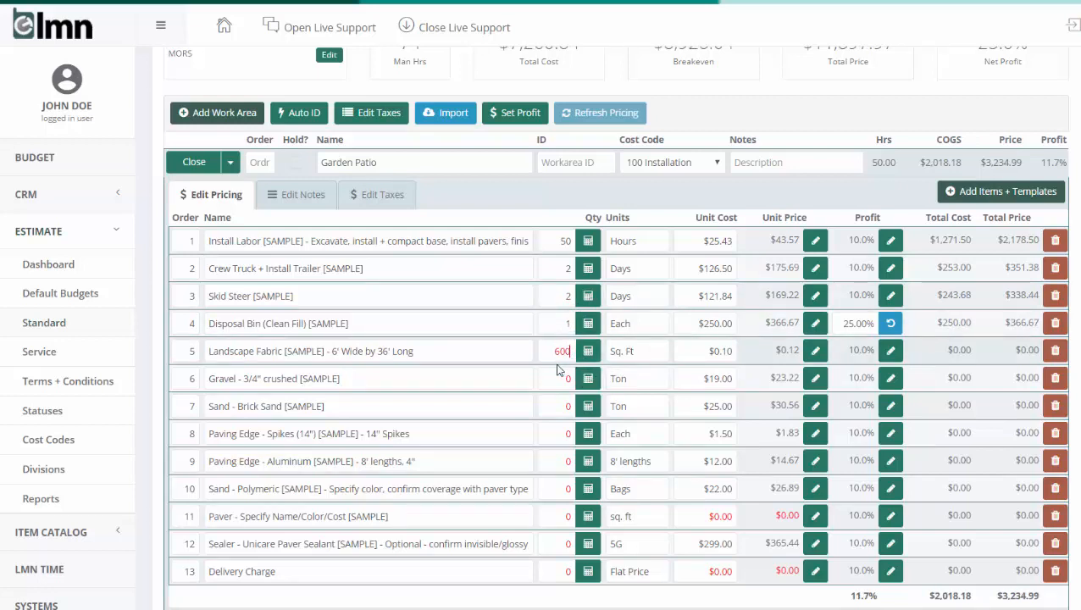
Calculate the 3/4" crushed Gravel and Brick Sand quantities for 500 sq. ft each, using the rounded recommended quantities
click(576, 378)
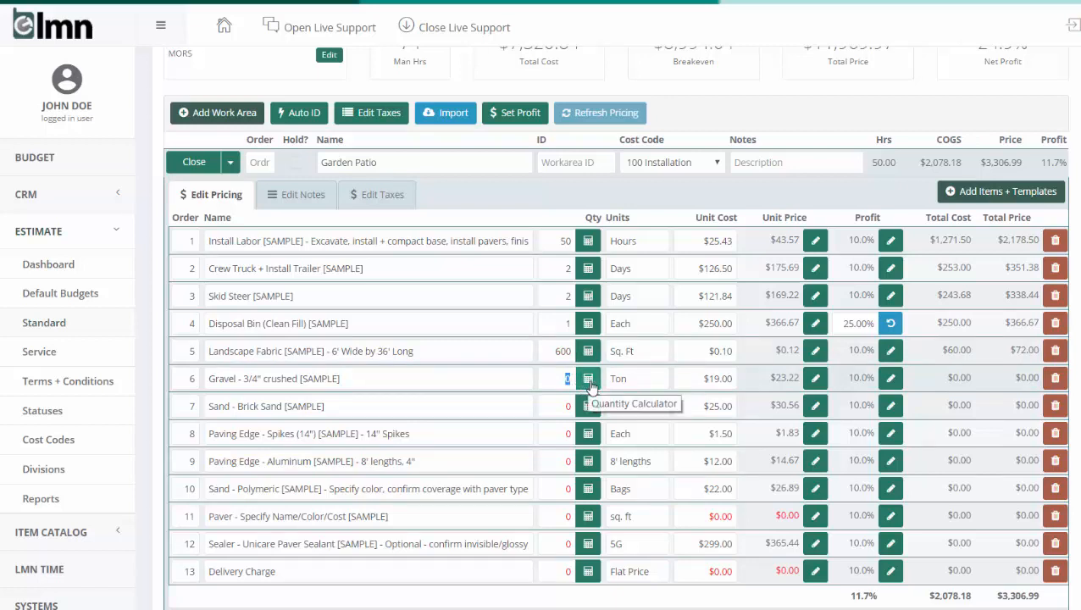
click(588, 380)
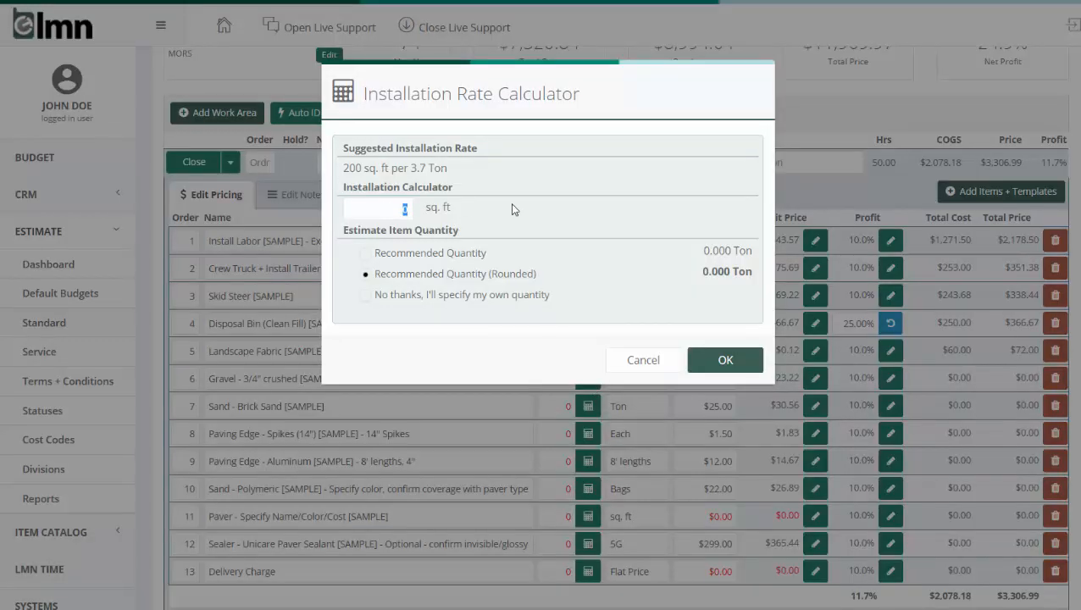
text(500)
click(719, 356)
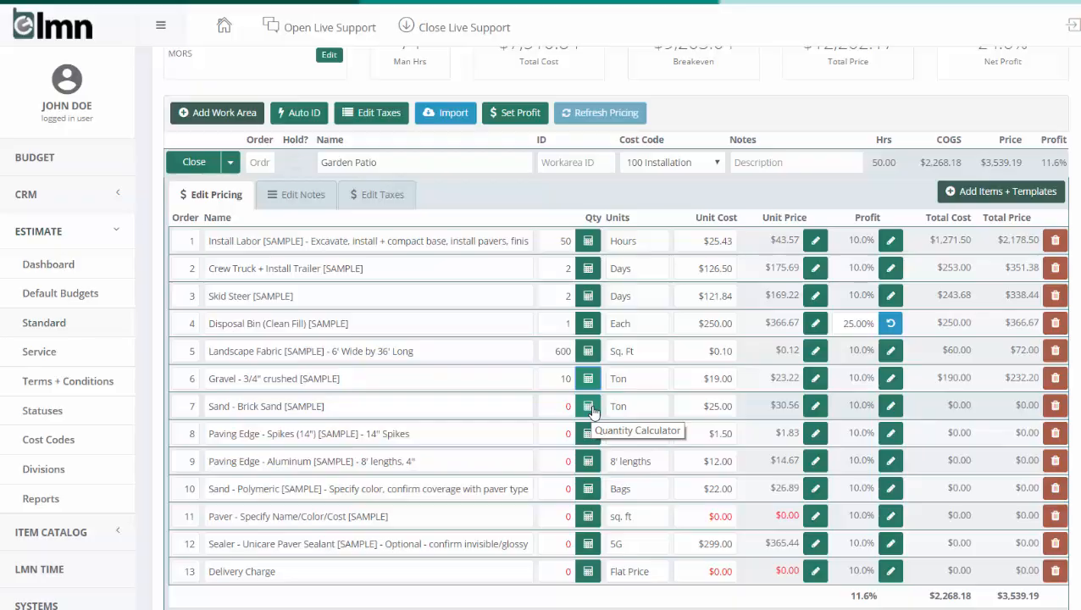
click(591, 408)
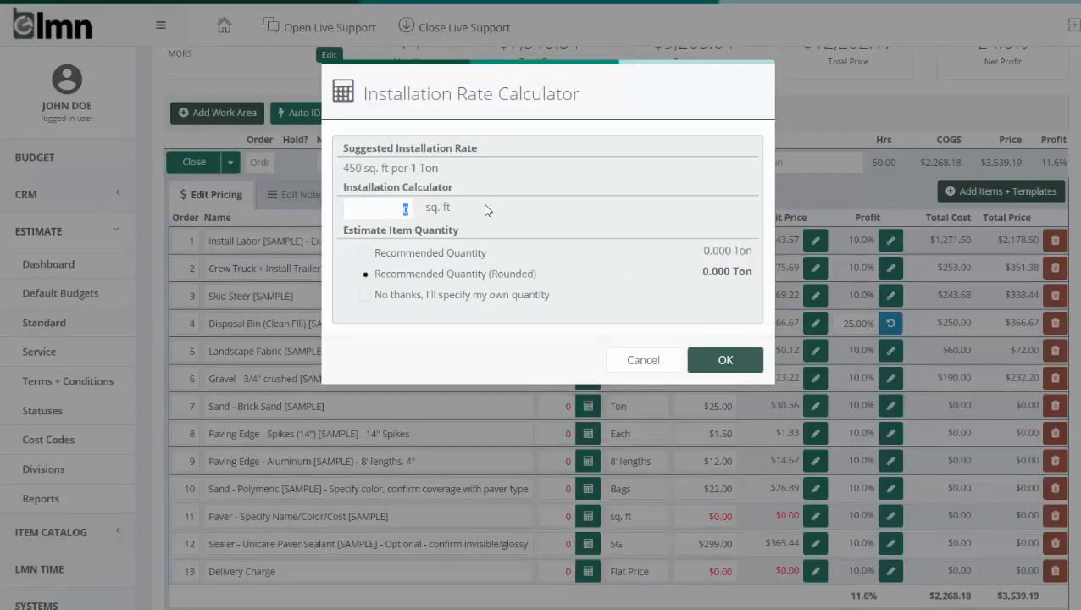
text(500)
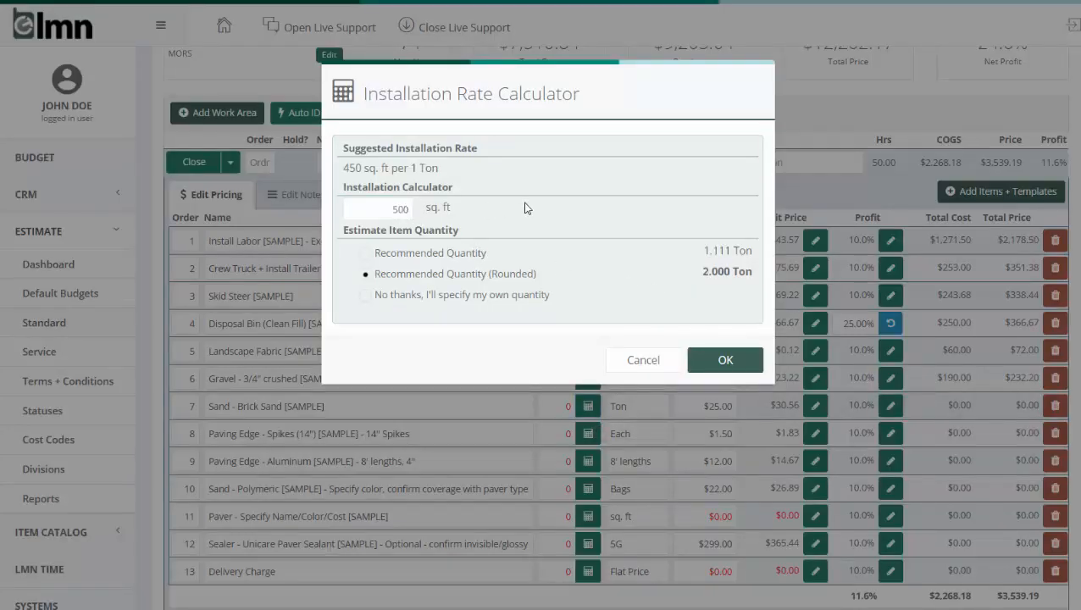
click(724, 359)
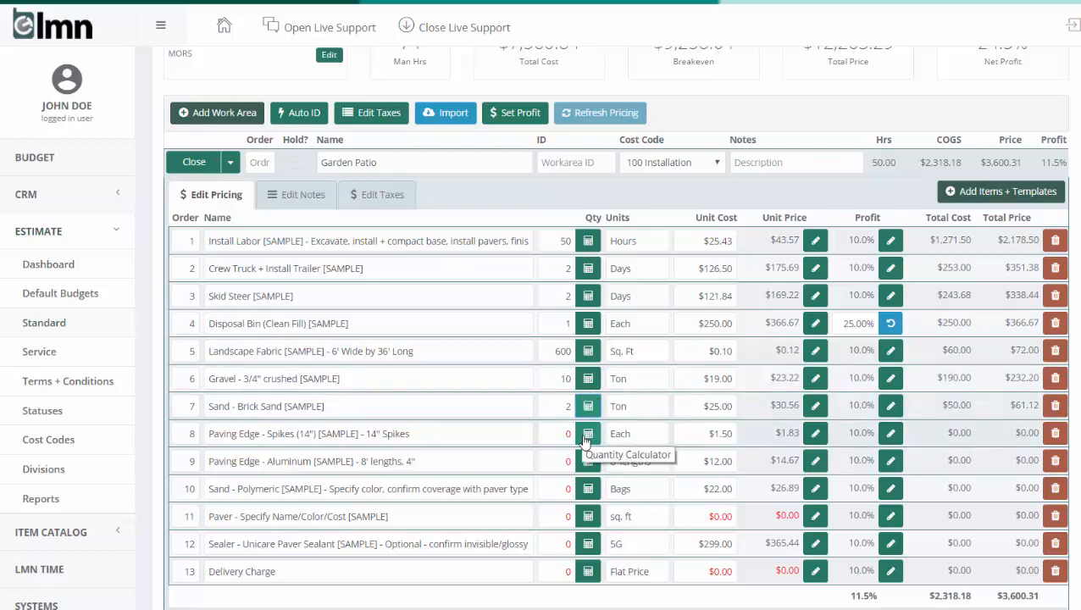
Calculate the Paving Edge Spikes and Aluminum edge quantities for 45 lin. ft. each, using the rounded recommended quantities
click(589, 433)
drag(382, 208, 430, 208)
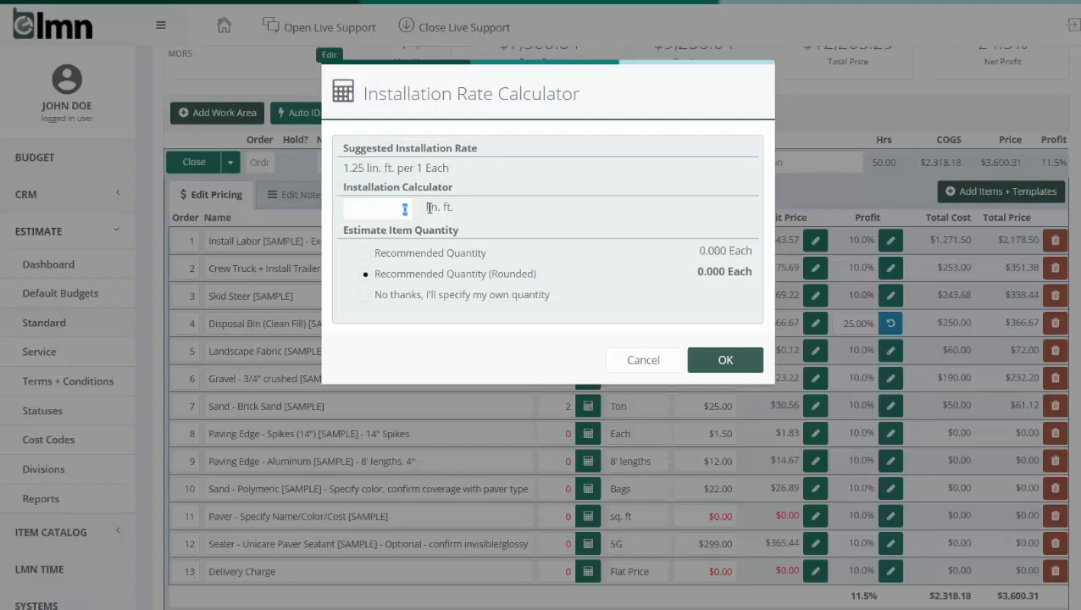
text(45)
click(727, 360)
click(589, 462)
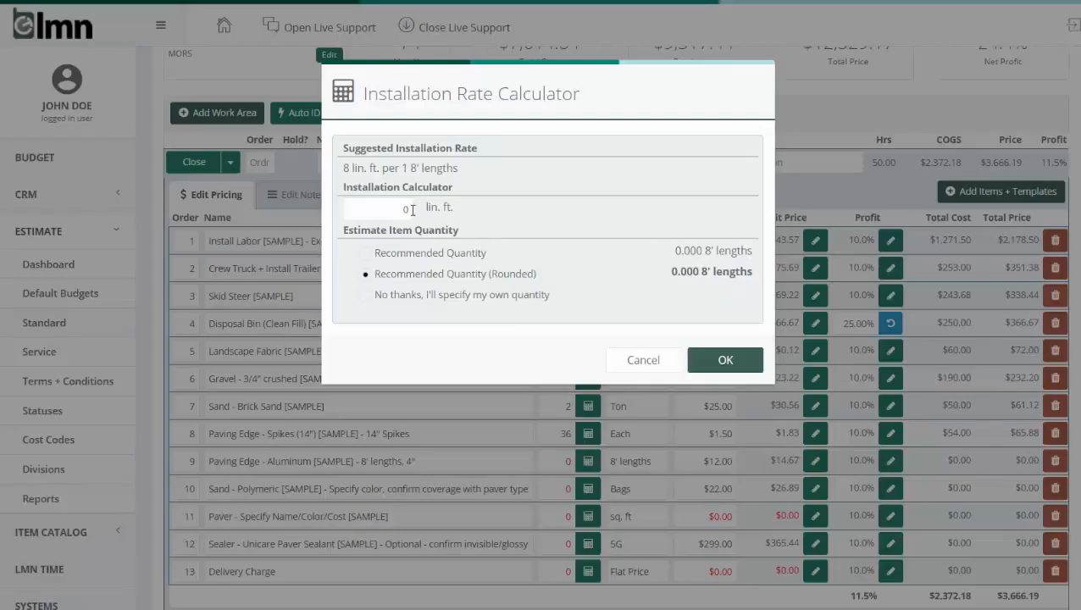
drag(396, 208, 431, 212)
text(45)
click(725, 359)
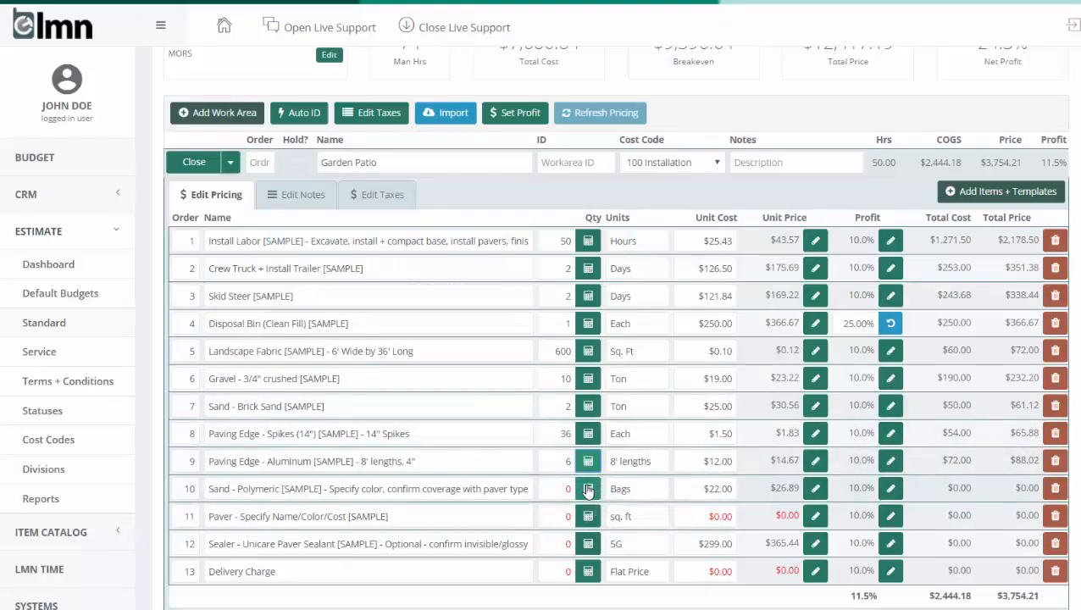
Calculate the Polymeric Sand quantity for 500 sq. ft, using the rounded recommended quantity
click(590, 488)
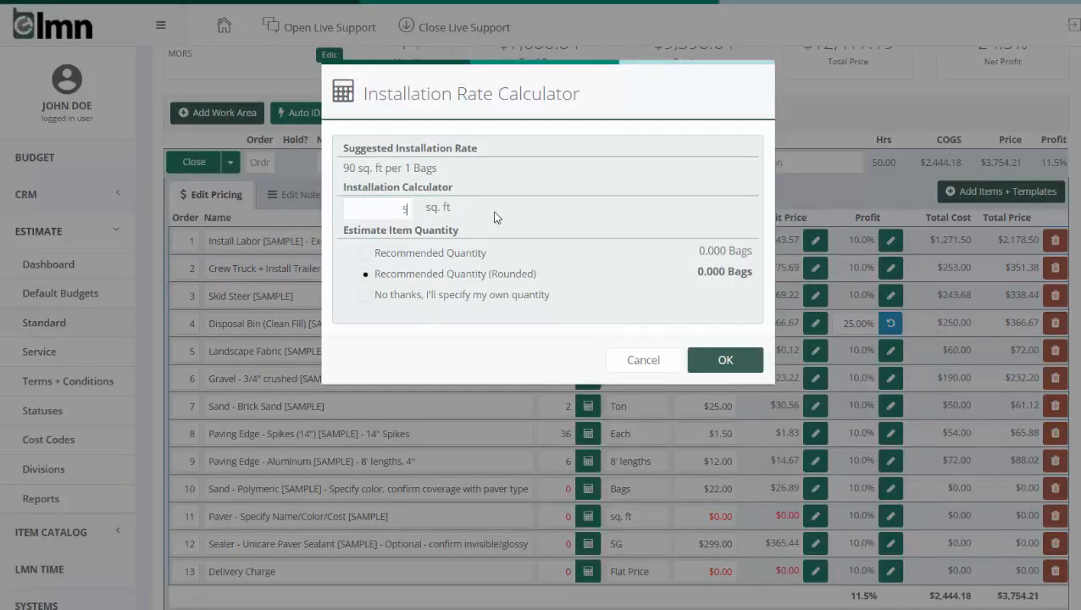
text(500)
click(725, 360)
Set the Paver item's quantity to 500 sq. ft and its unit cost to $2.99
click(563, 514)
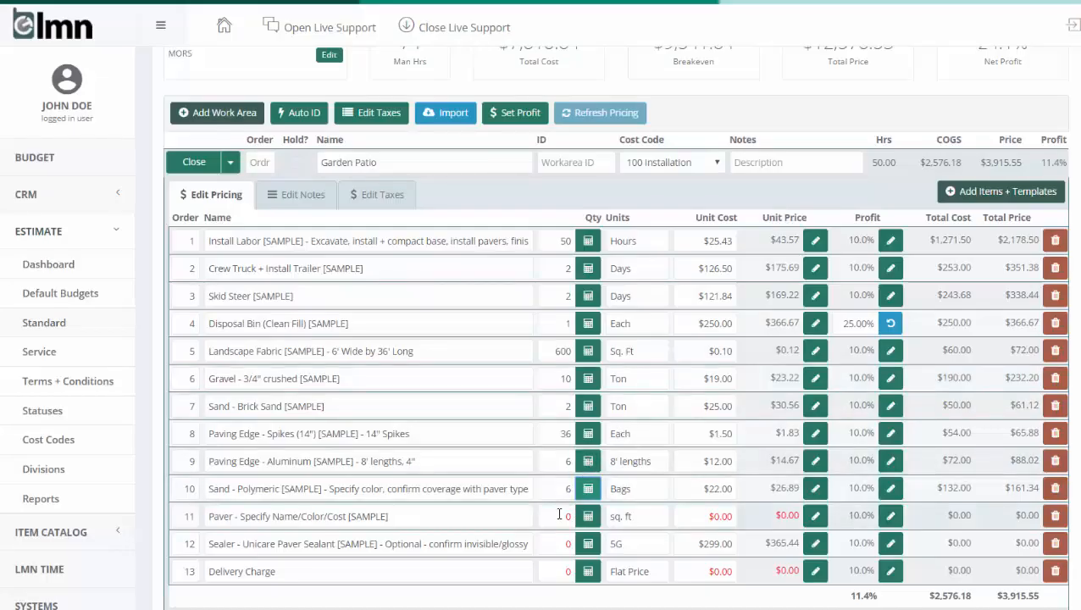
text(50)
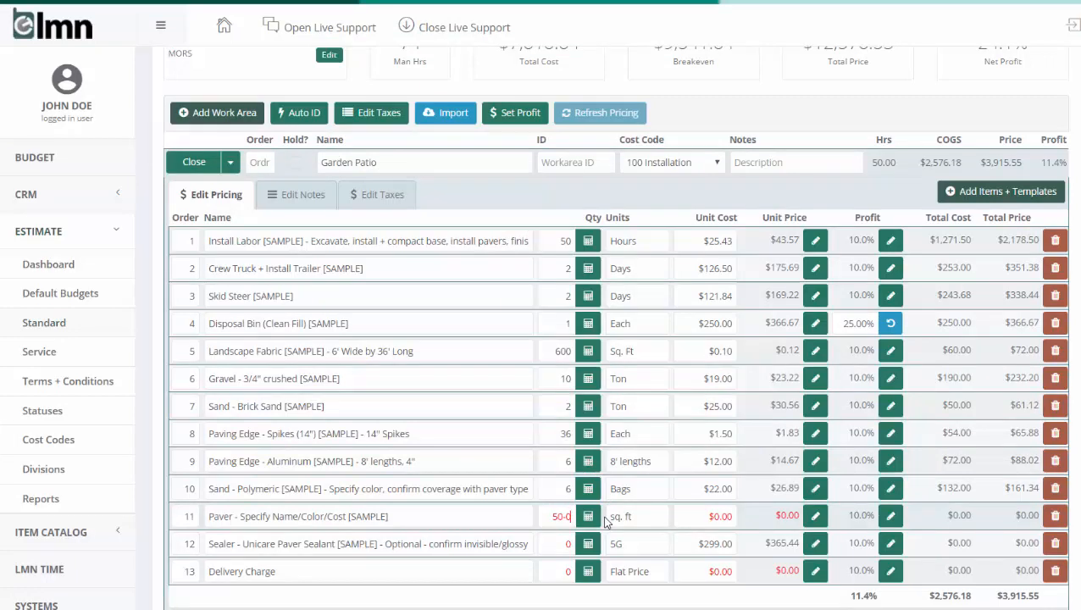
text(0)
key(Tab)
key(Tab)
key(Tab)
text(2.99)
key(Tab)
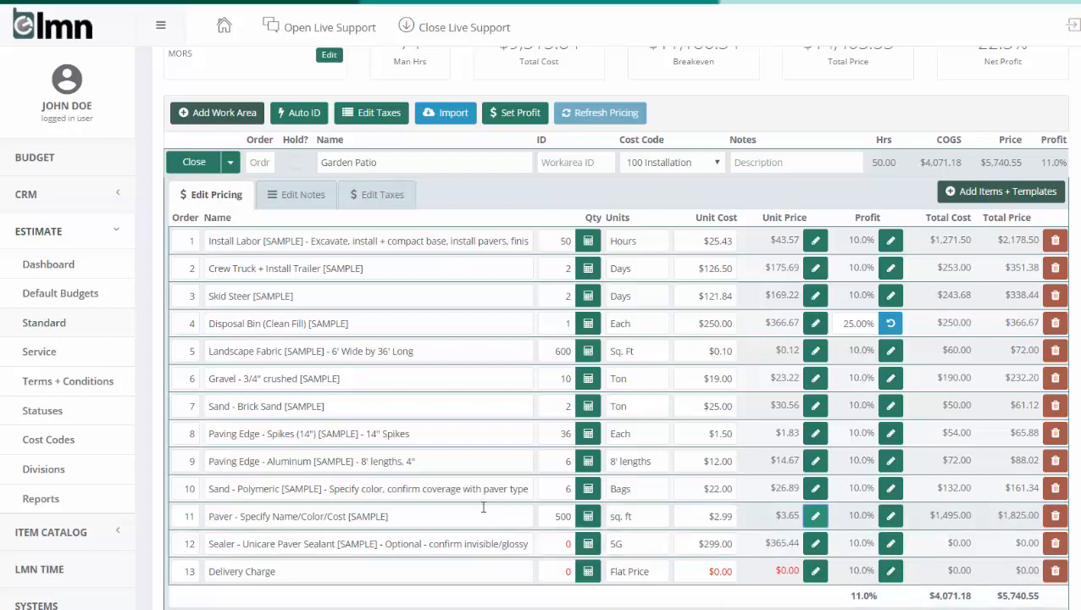
Rename the Paver item as "Paver - Brussels Block - Brown"
drag(427, 515, 240, 510)
text(B)
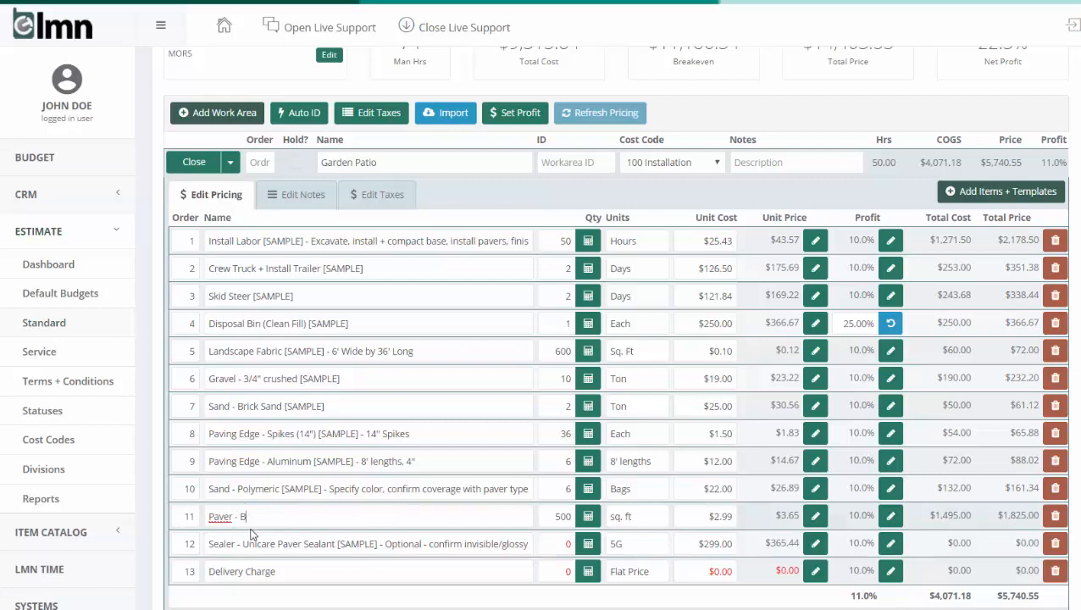
text(russels Block - Brown)
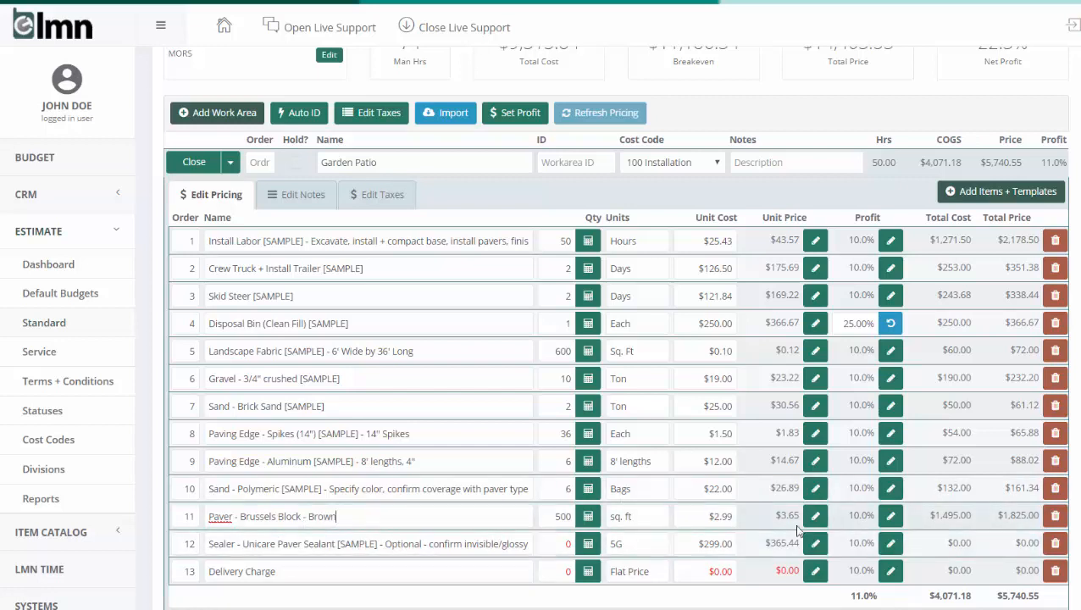
Remove the optional Sealer item from Garden Patio and set the Delivery Charge to quantity 1 at a unit cost of $150
click(1055, 544)
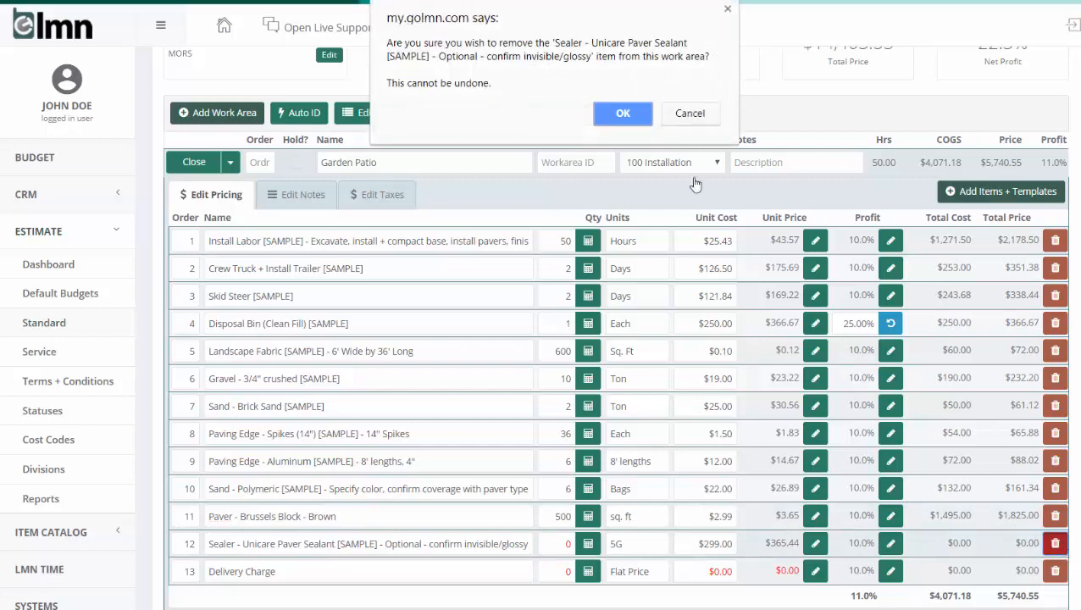
click(624, 114)
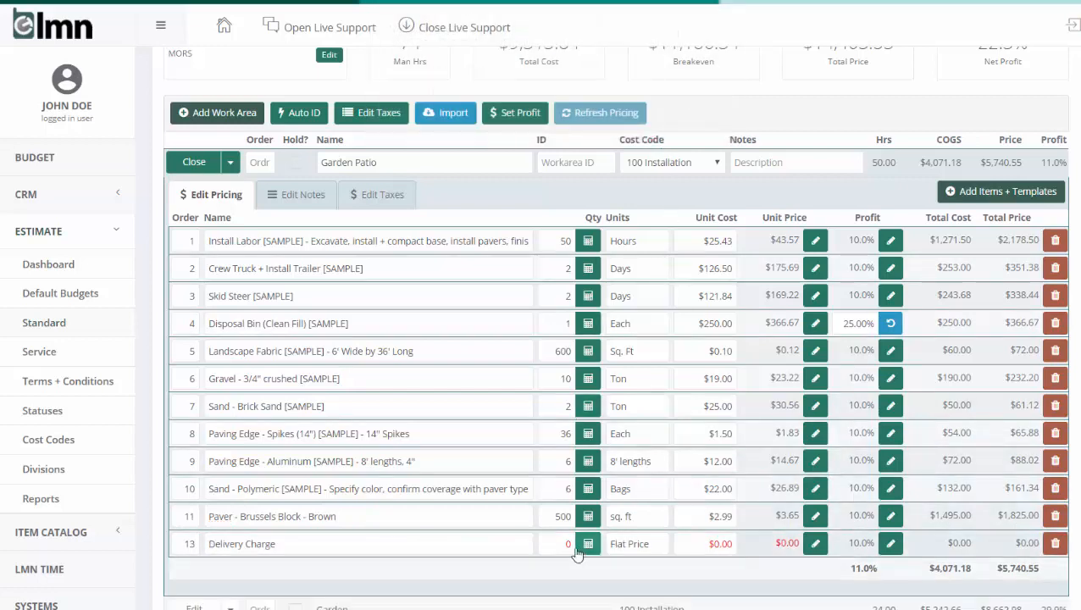
click(565, 544)
text(1)
key(Tab)
key(Tab)
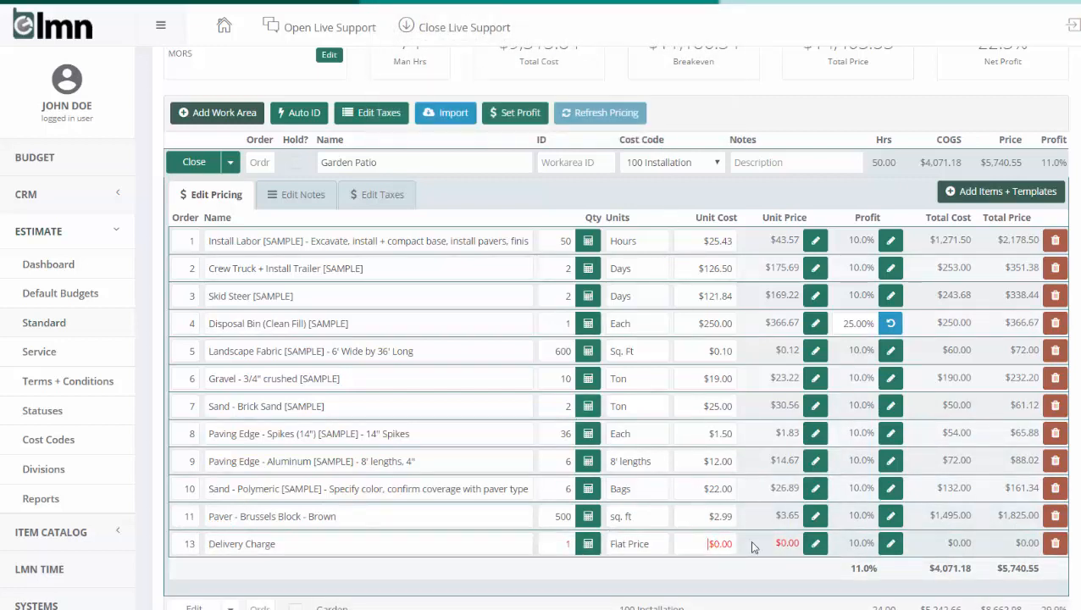
text(150)
key(Tab)
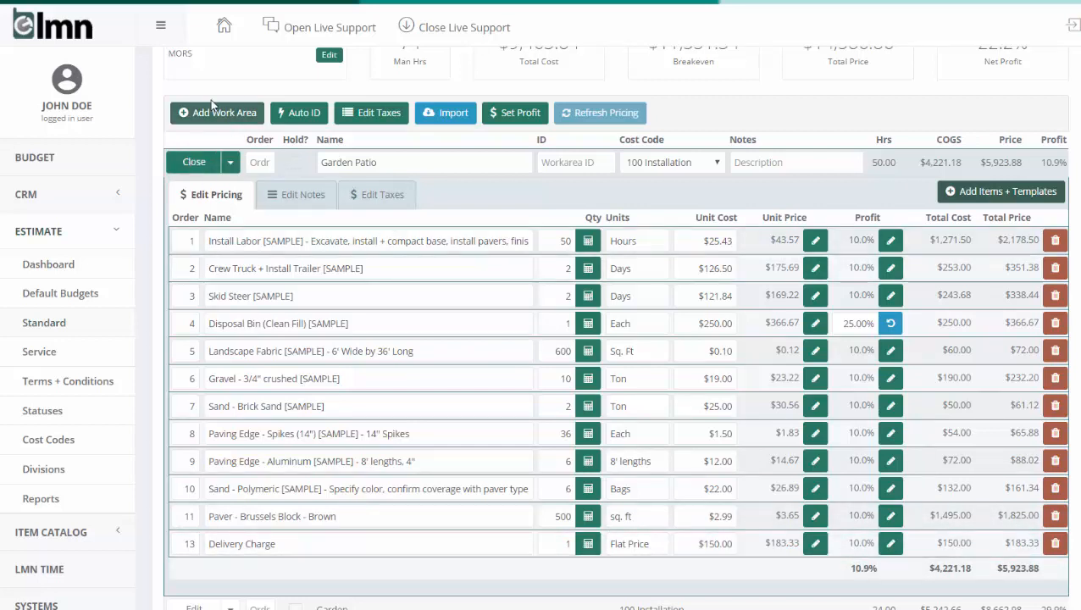
click(194, 162)
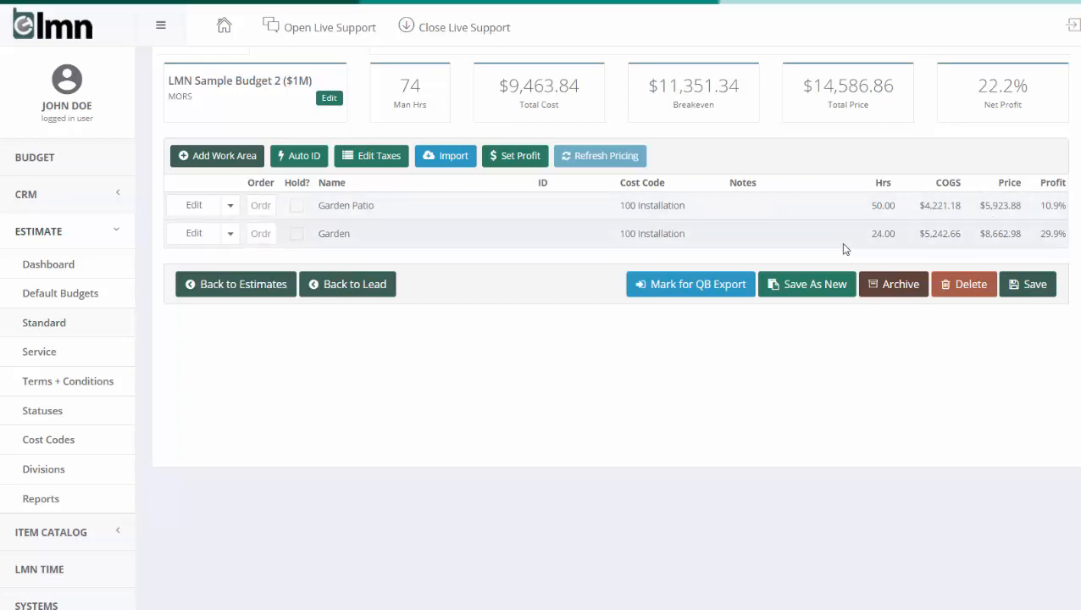
Examine the estimate's analysis, including the cost summary, cost ratios, profit summary and comparison with the budget
click(194, 205)
scroll(466, 254, up, 2)
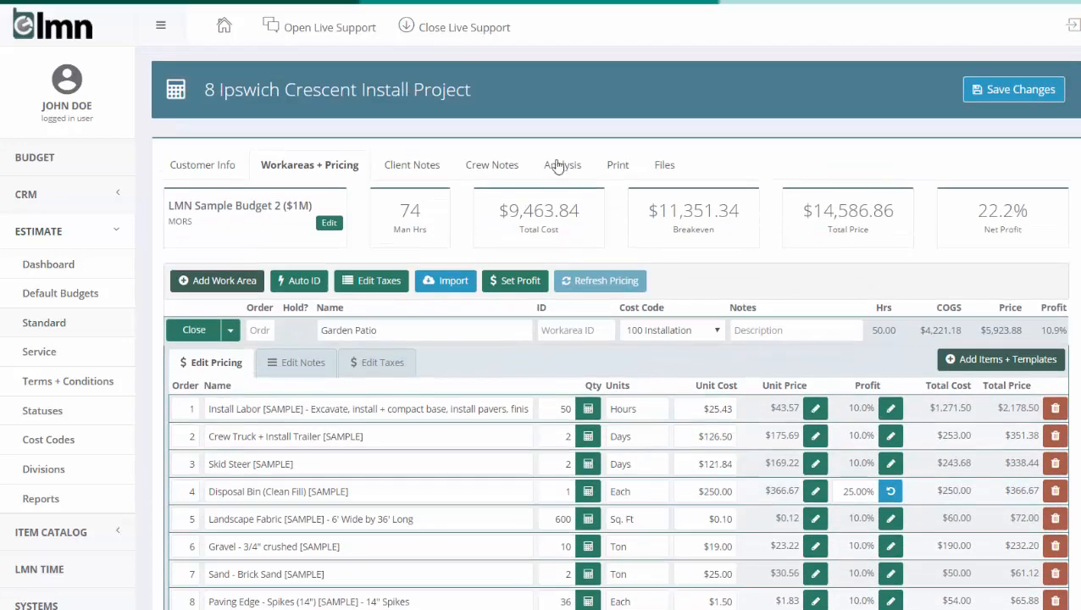
click(563, 165)
scroll(635, 242, down, 2)
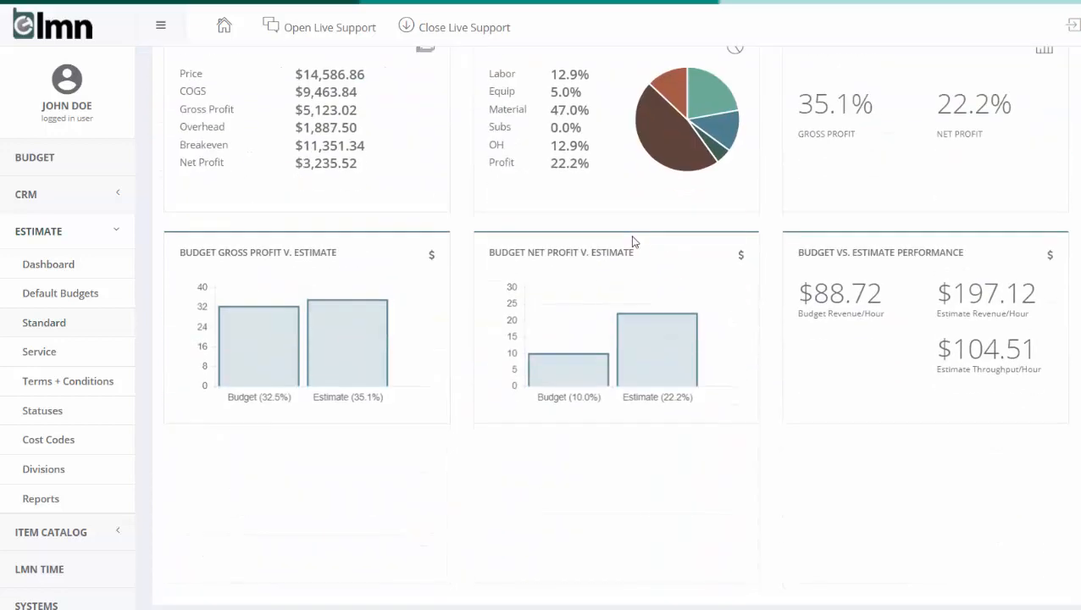
scroll(635, 241, up, 2)
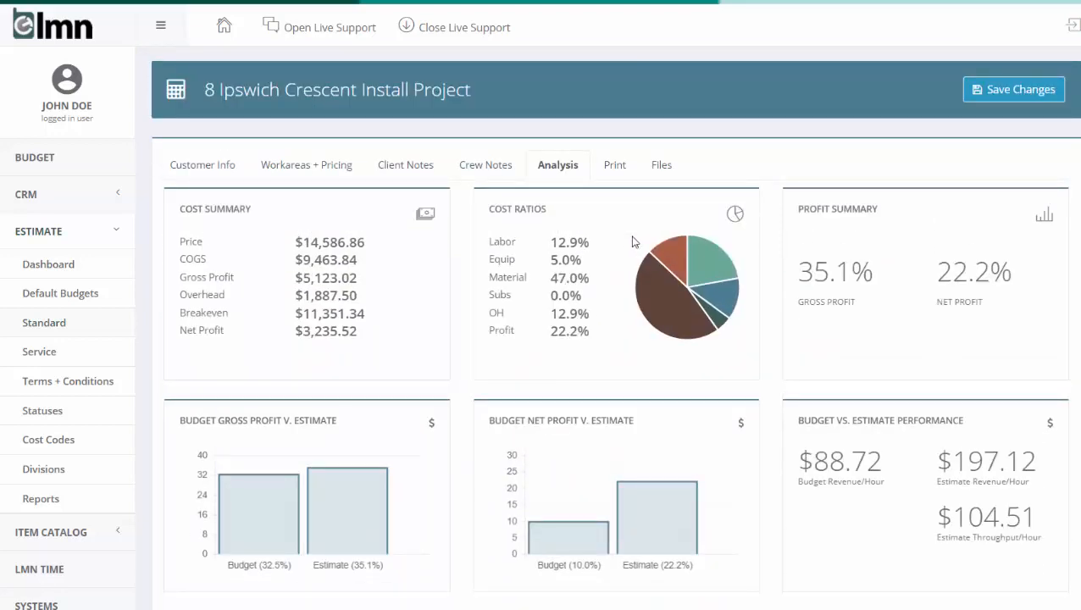
Examine the client notes and crew notes that accompany the Garden Patio work area
click(409, 166)
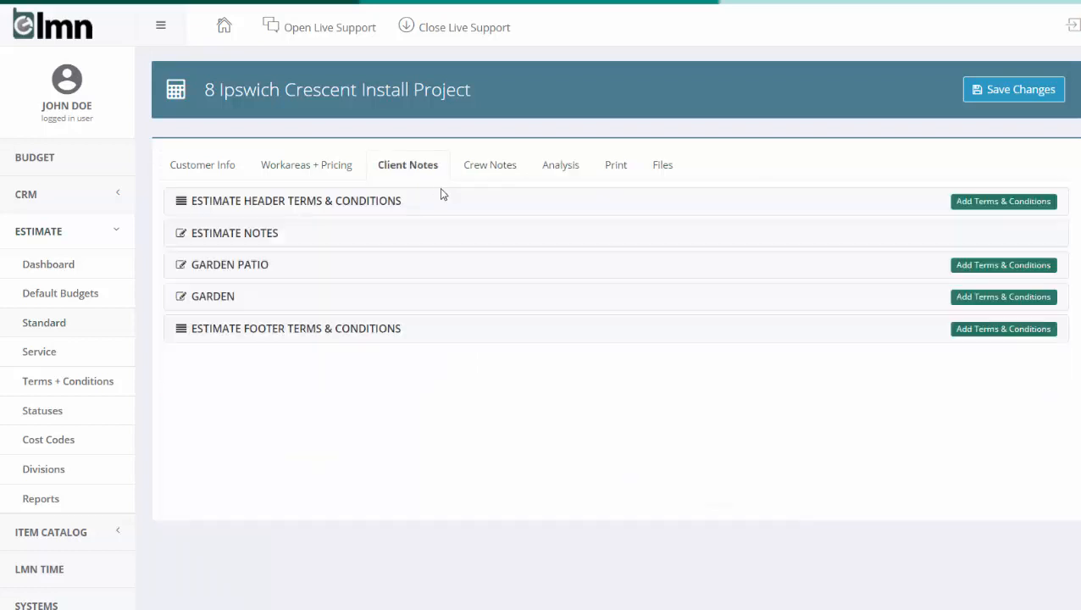
click(383, 271)
scroll(469, 348, down, 1)
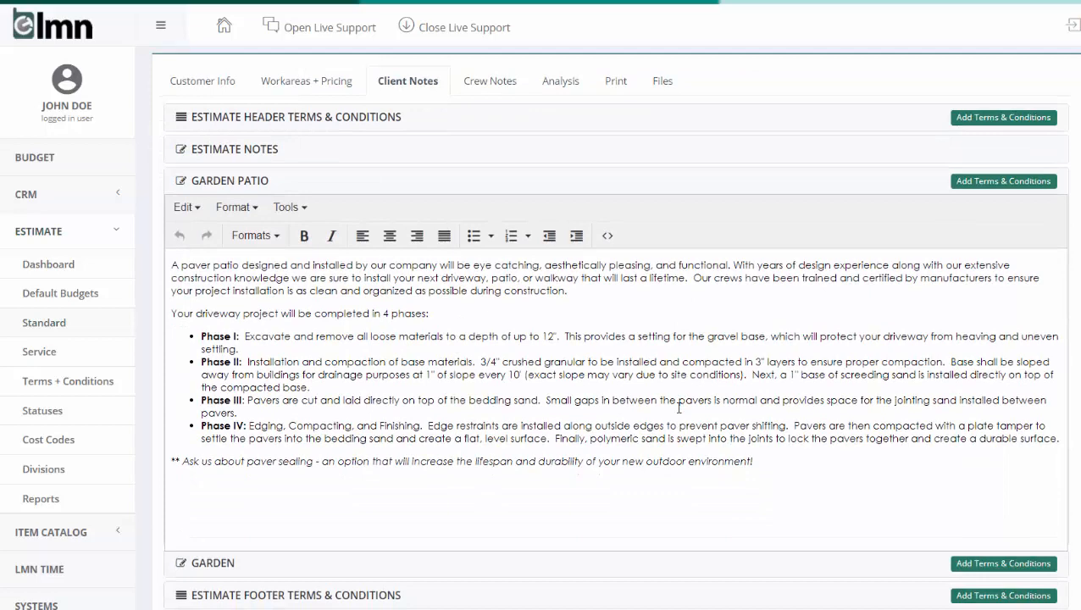
click(494, 83)
click(351, 153)
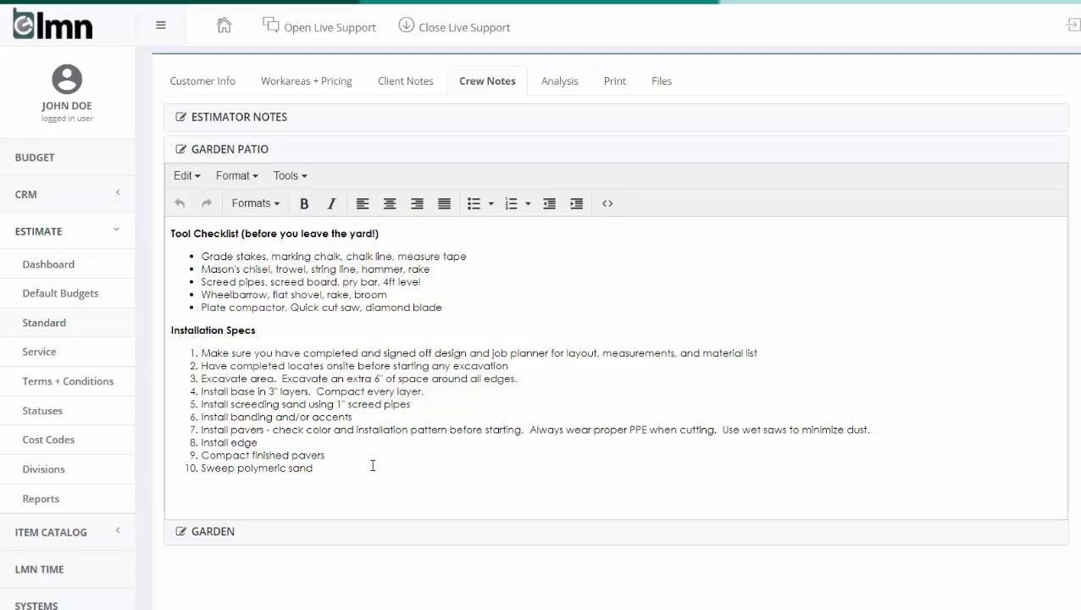
Print the Customer Proposal report as an Adobe PDF and read the document through to the signature section
click(613, 84)
click(392, 168)
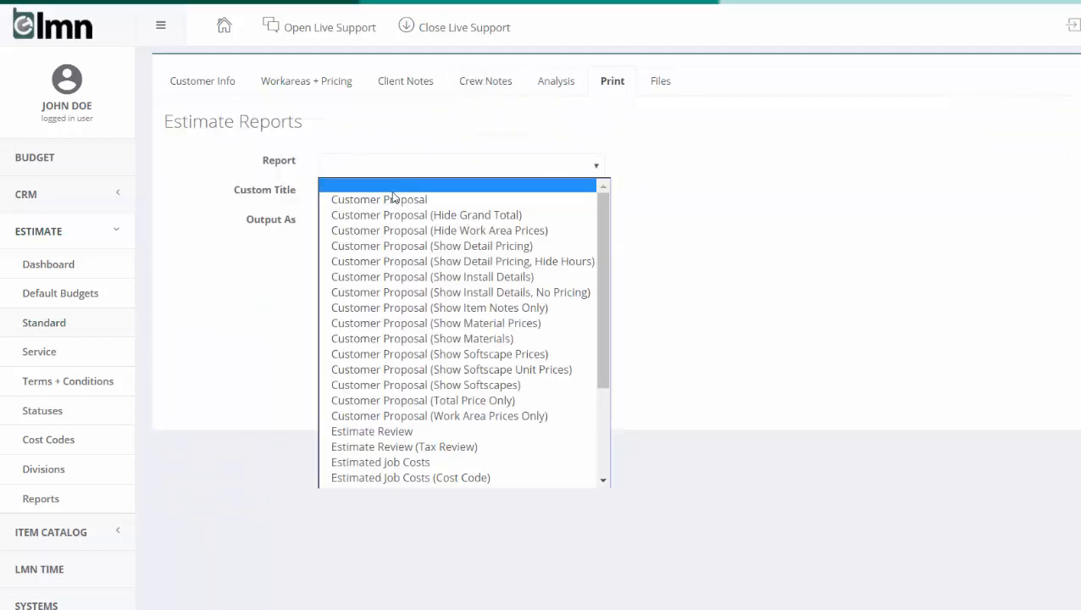
click(390, 200)
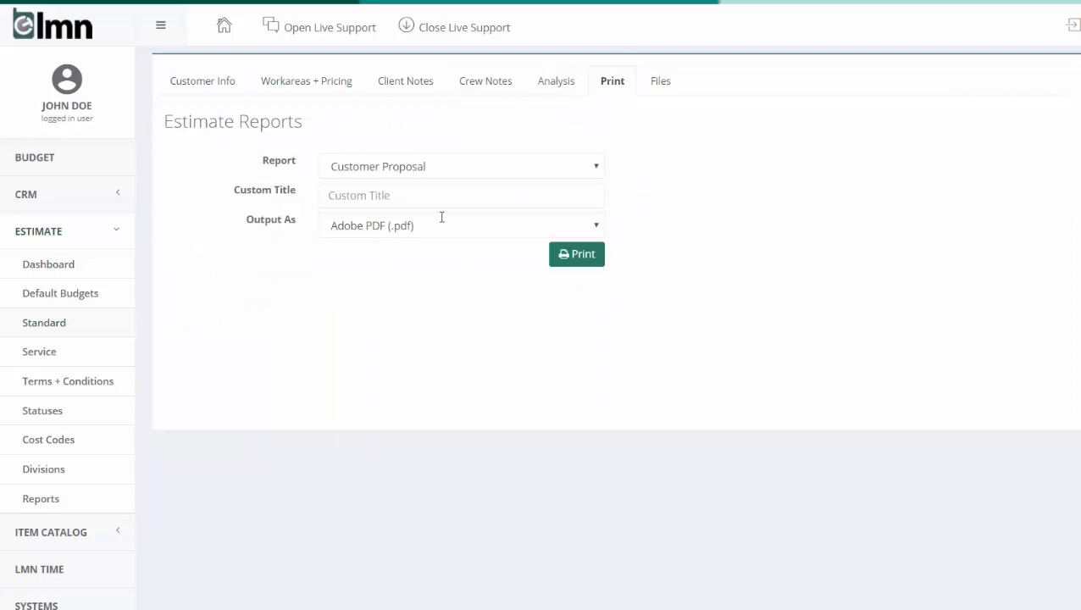
click(577, 268)
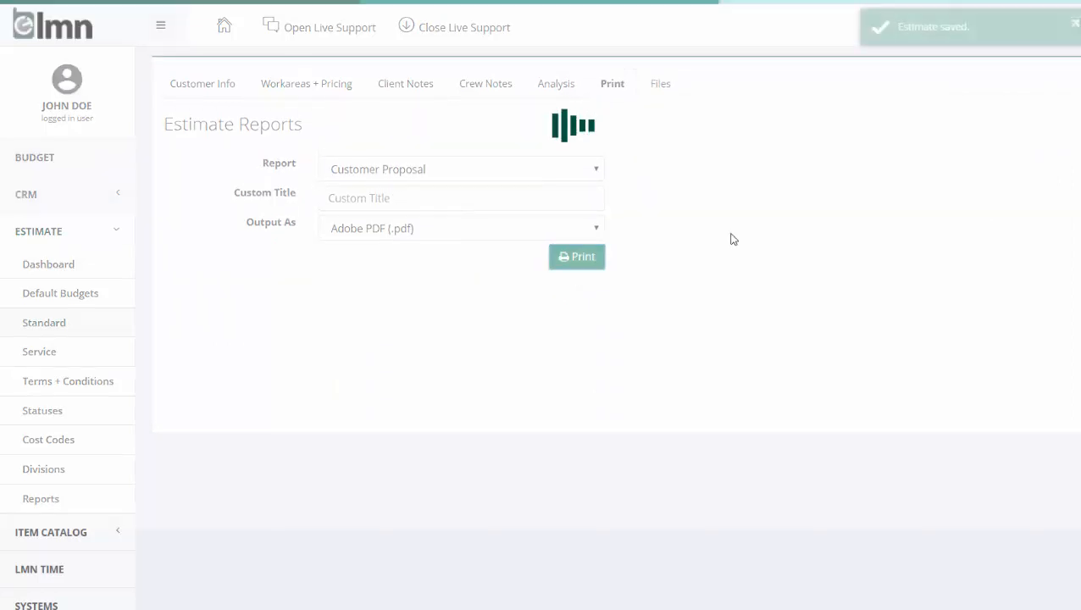
click(264, 252)
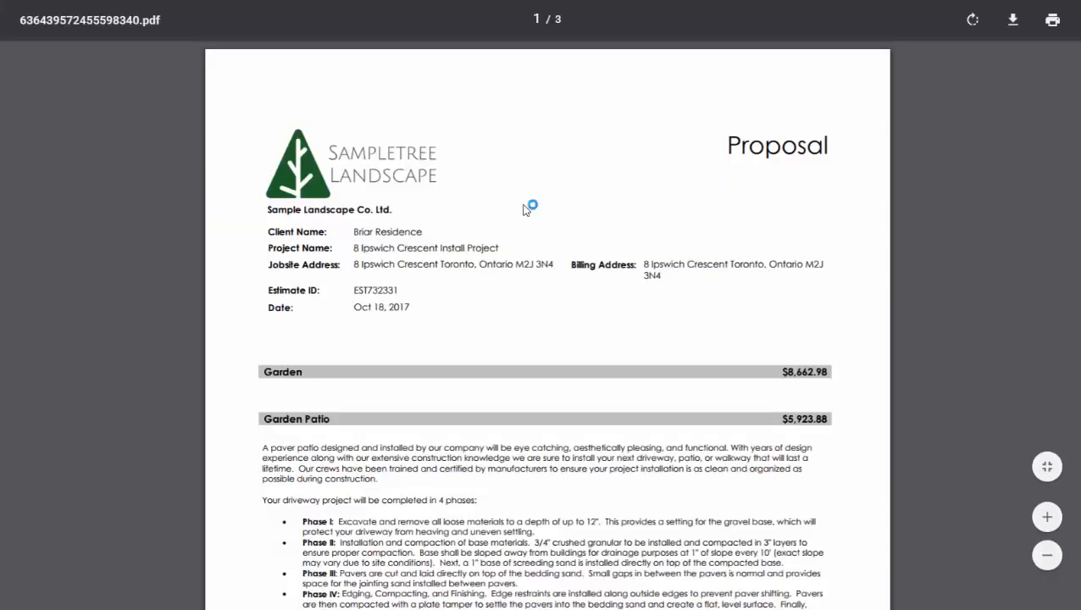
scroll(640, 204, down, 7)
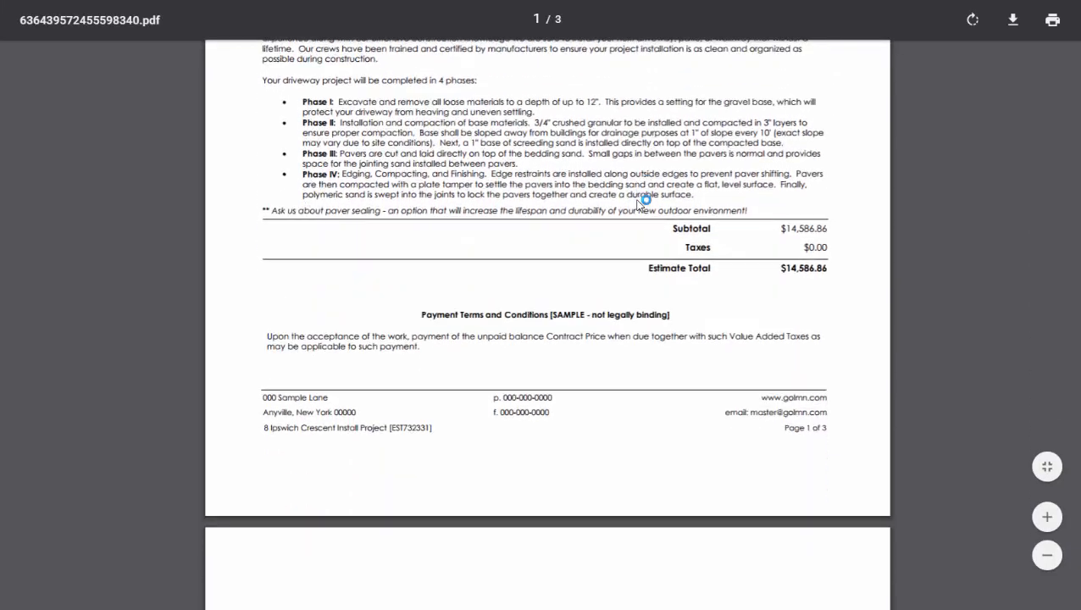
scroll(640, 204, down, 12)
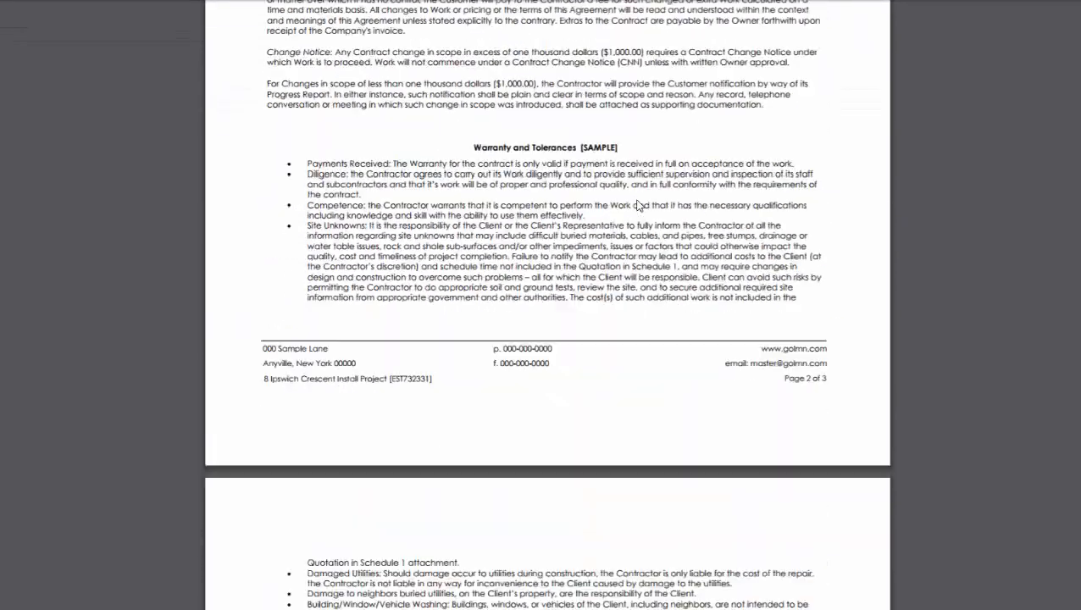
scroll(640, 204, down, 5)
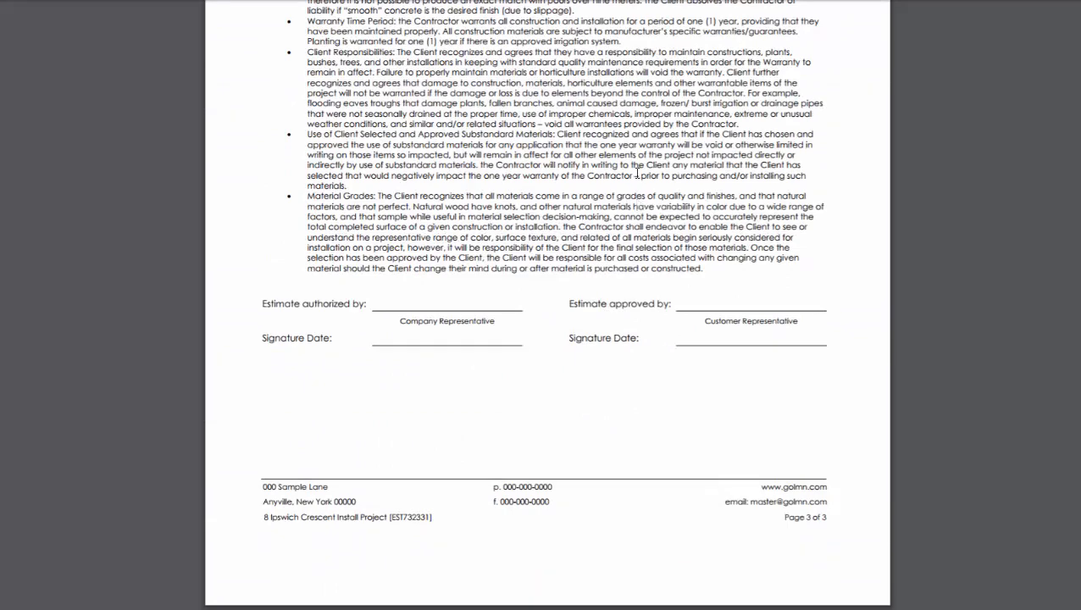